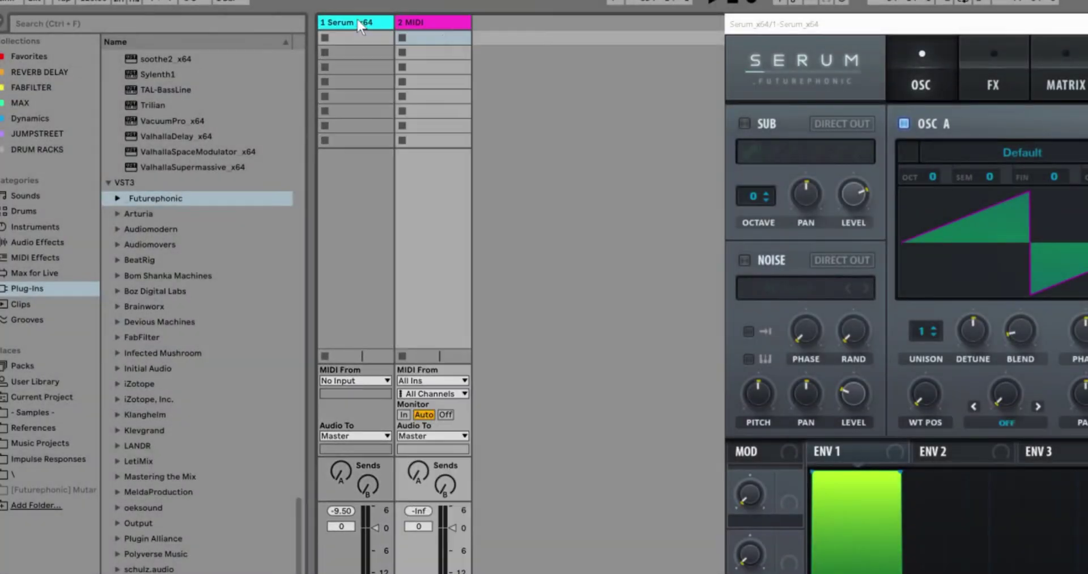
- Search the browser for 'rhyth' and load Rhythmizer from Futurephonic onto MIDI track 2
click(428, 23)
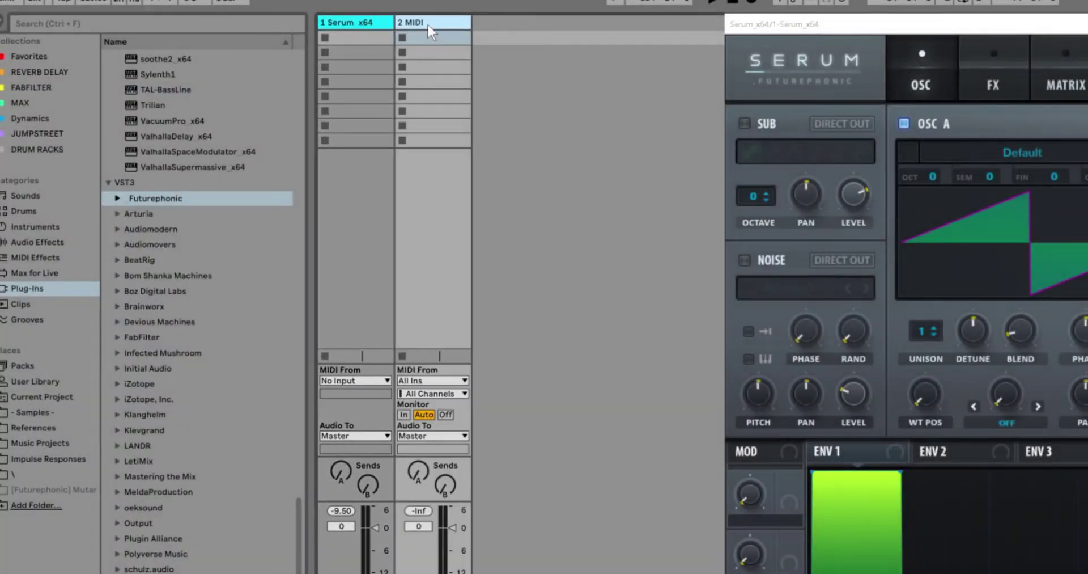
click(58, 20)
text(rhyth)
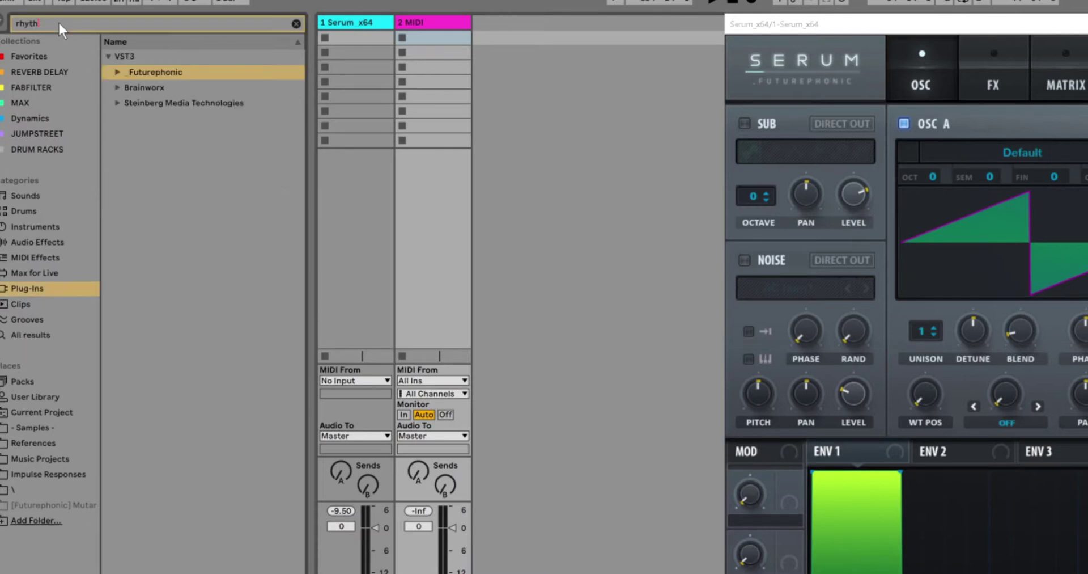
click(117, 72)
drag(154, 87, 430, 35)
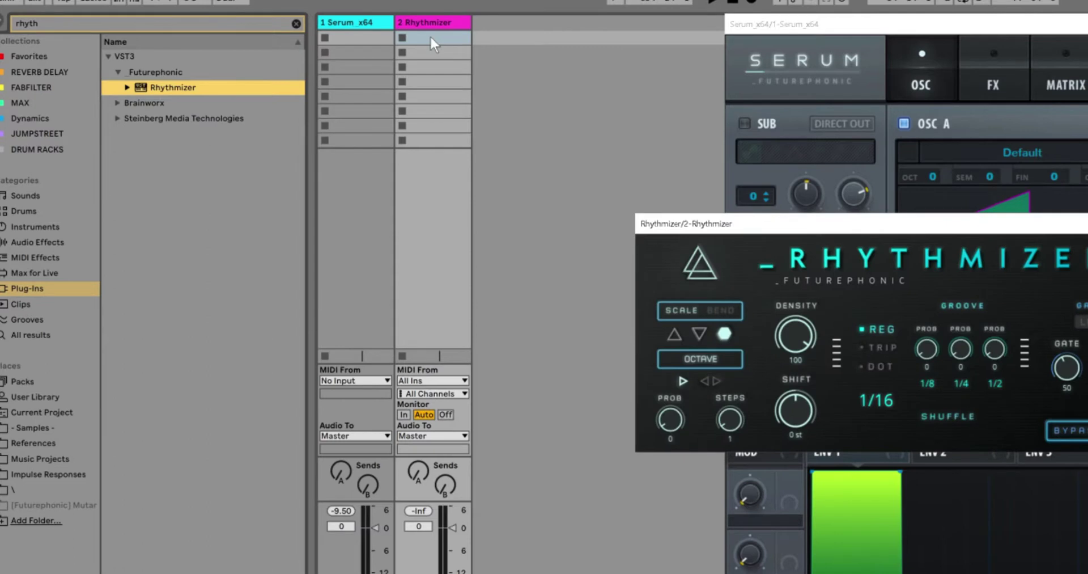
- Create a MIDI clip on track 2 with one G#1 note stretched legato across the loop
click(430, 35)
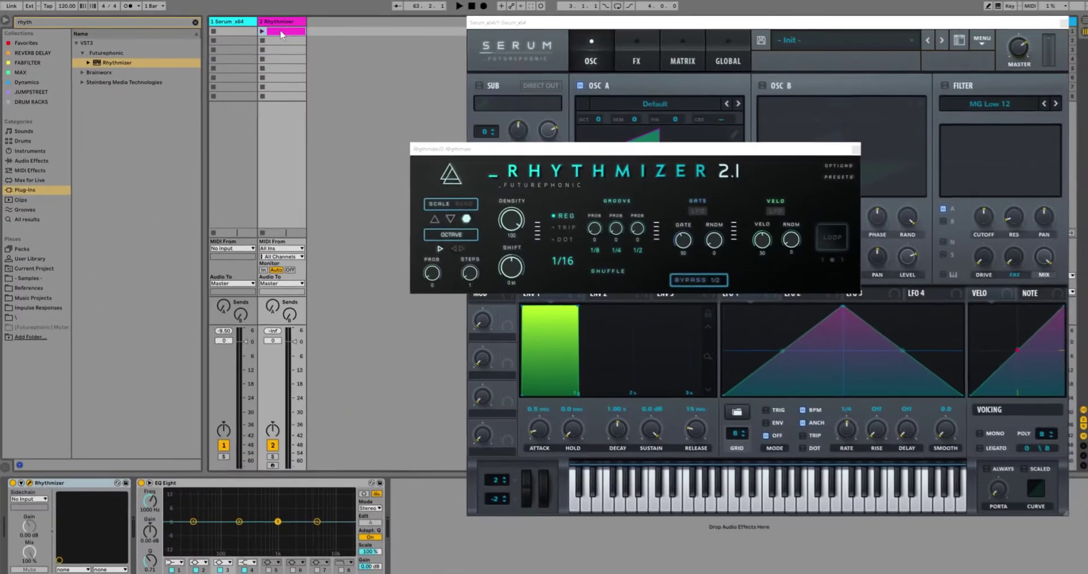
double_click(280, 31)
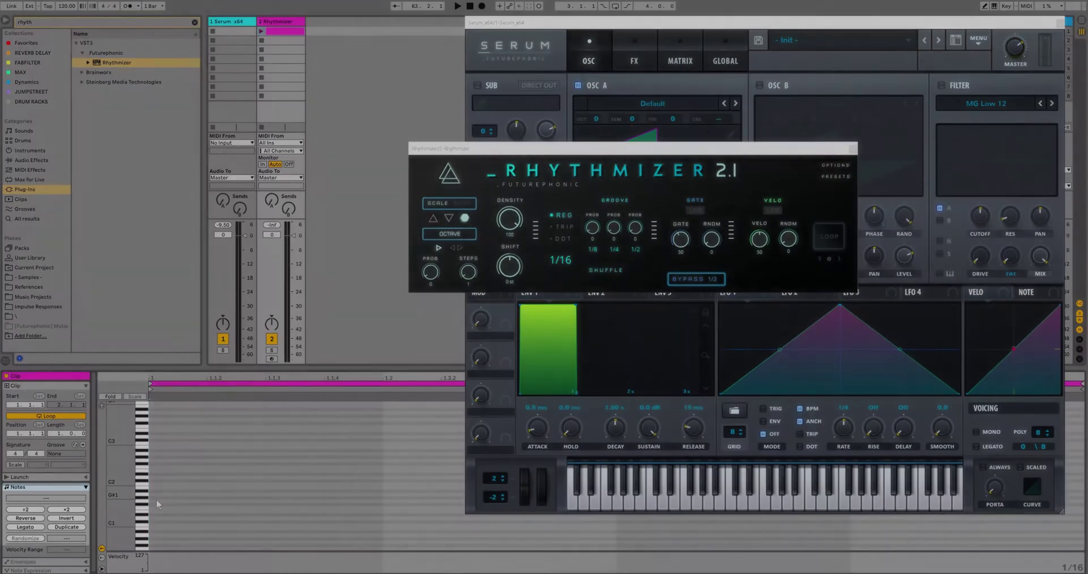
double_click(156, 499)
click(29, 526)
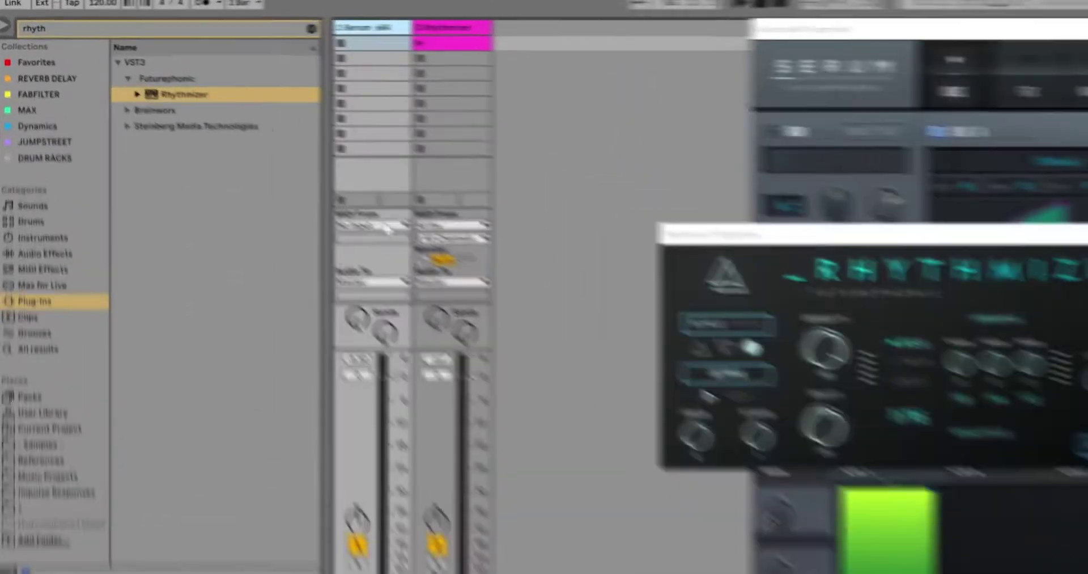
- Route Serum's MIDI From to 2-Rhythmizer with Monitor set to In, and launch the Rhythmizer clip
click(232, 142)
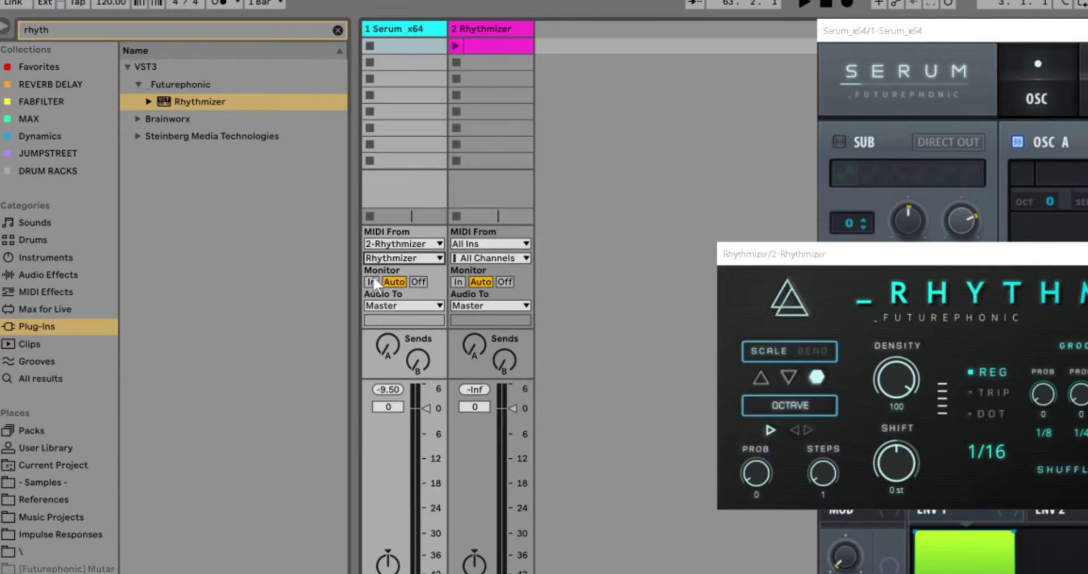
click(372, 282)
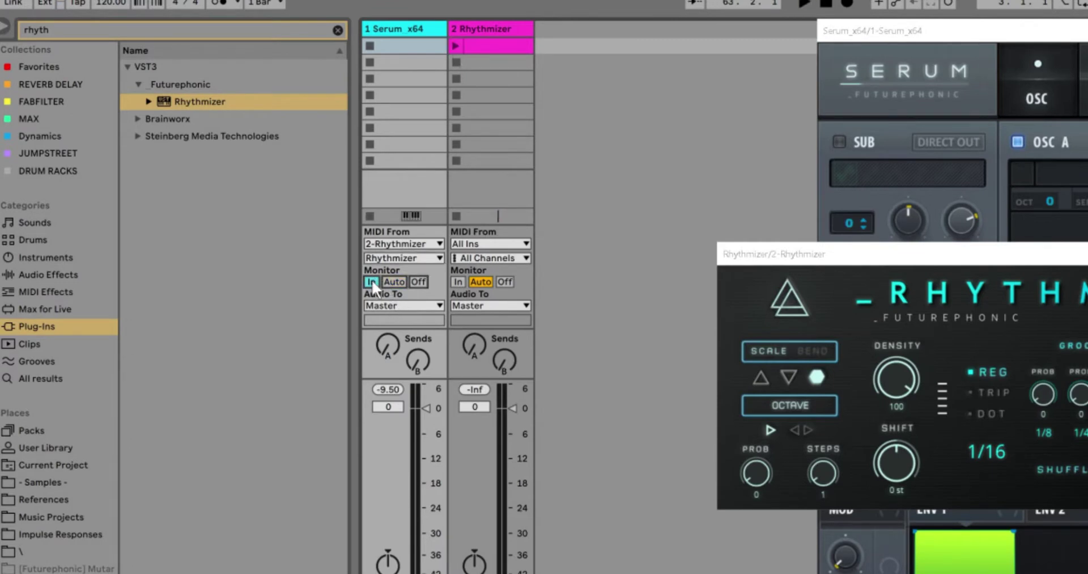
click(454, 46)
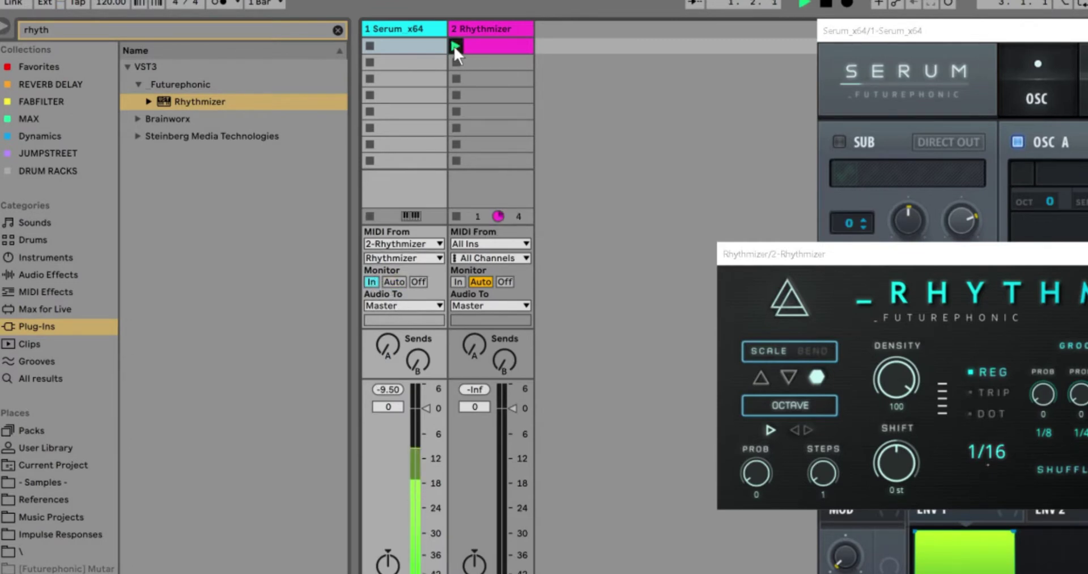
- Stop playback and relaunch the Rhythmizer clip
key(space)
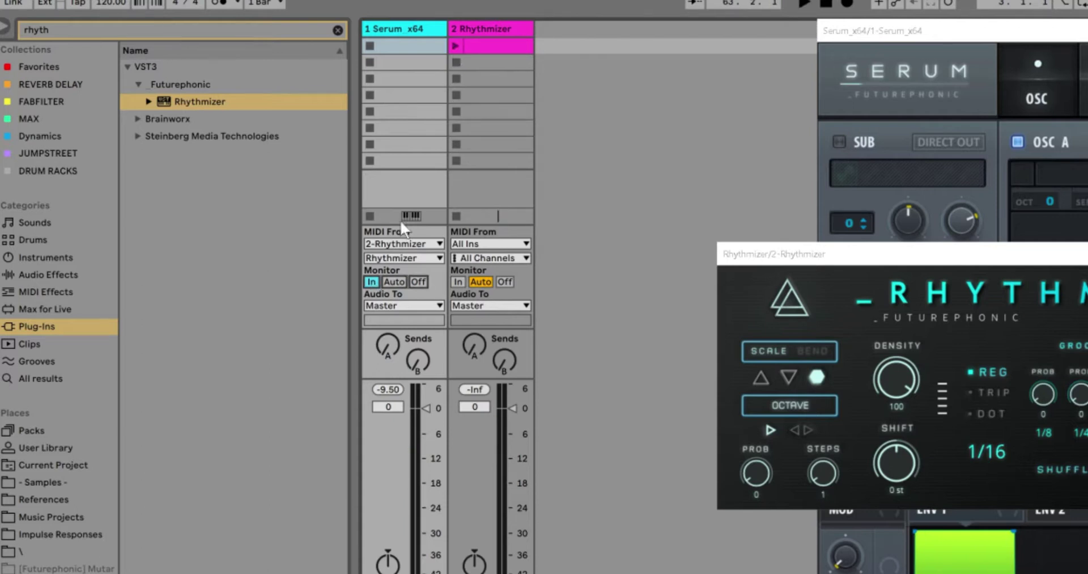
click(455, 46)
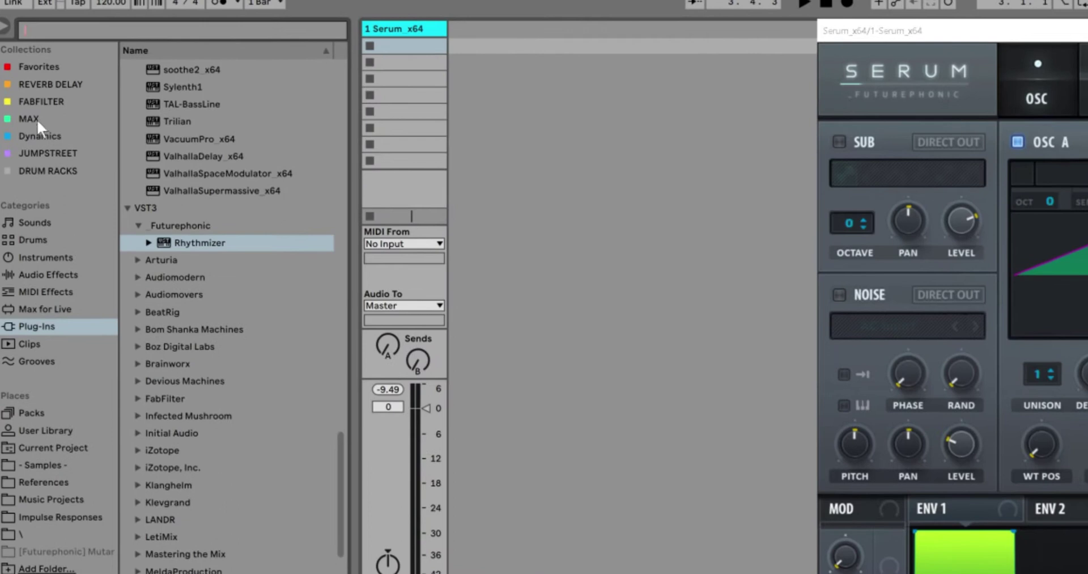
- Add the RHYTHMIZER 2.1 Gecko device from the Max collection's Rhythmizer 2.1 Final folder to Serum
click(32, 118)
click(127, 84)
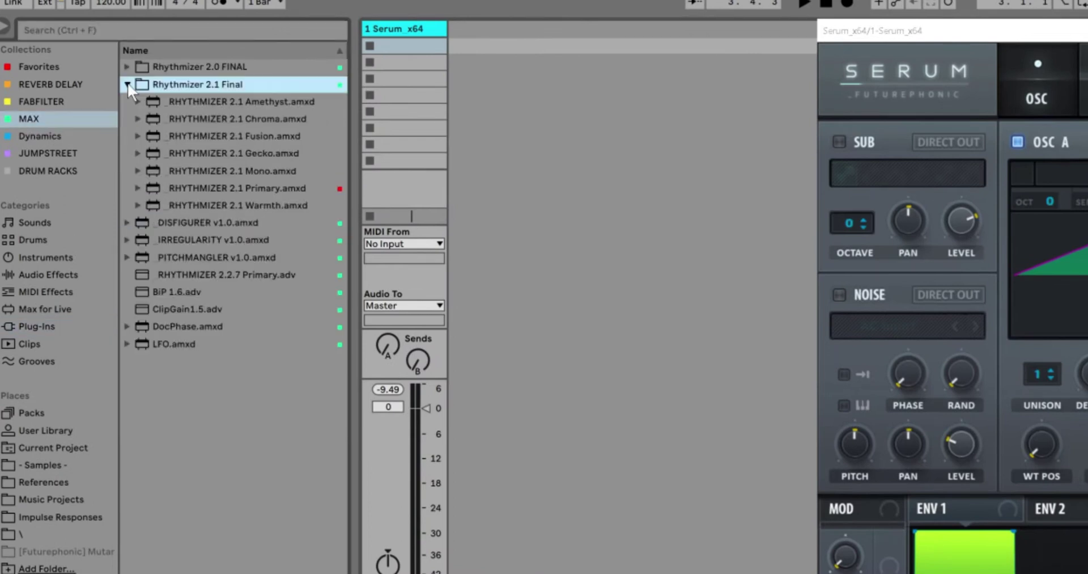
drag(260, 151, 399, 104)
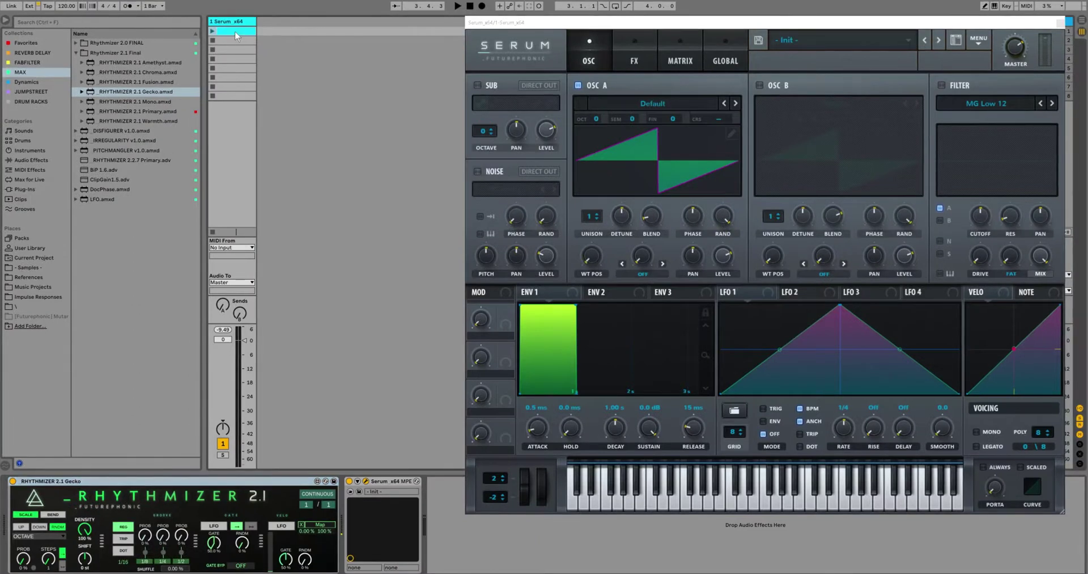
- Create a Serum clip with one C#2 note stretched legato across the loop, and play it
double_click(236, 32)
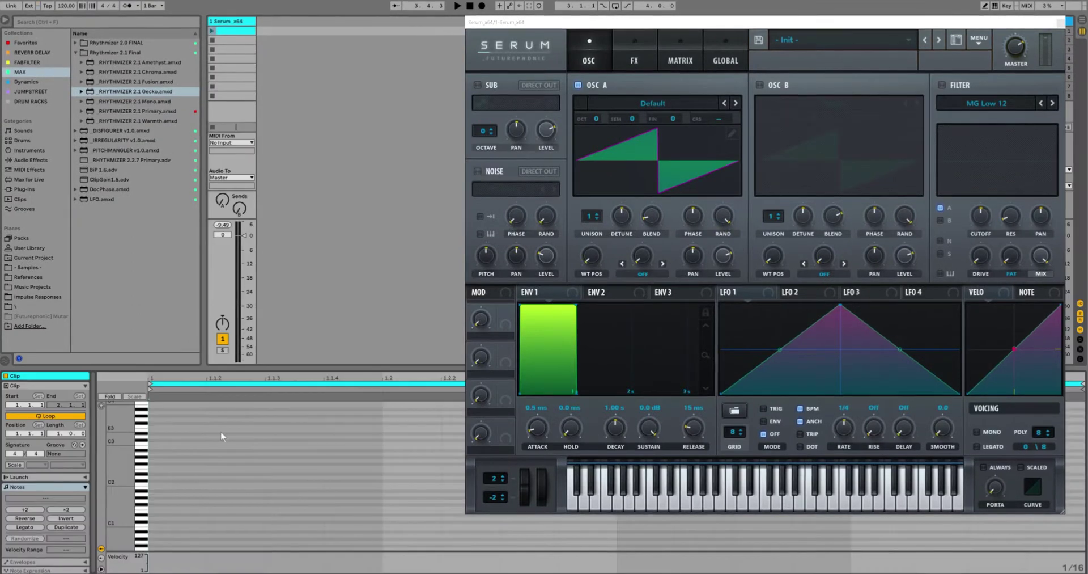
double_click(157, 480)
click(43, 527)
click(210, 29)
key(shift+Tab)
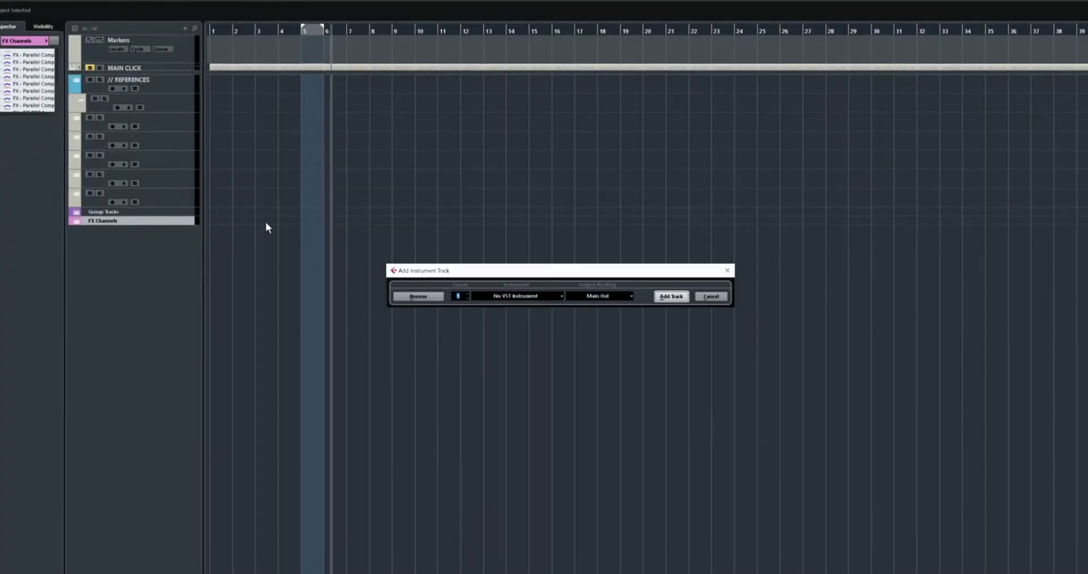
- Choose Serum_x64 as the new instrument track's instrument, leaving the MIDI insert empty
click(536, 297)
text(serum)
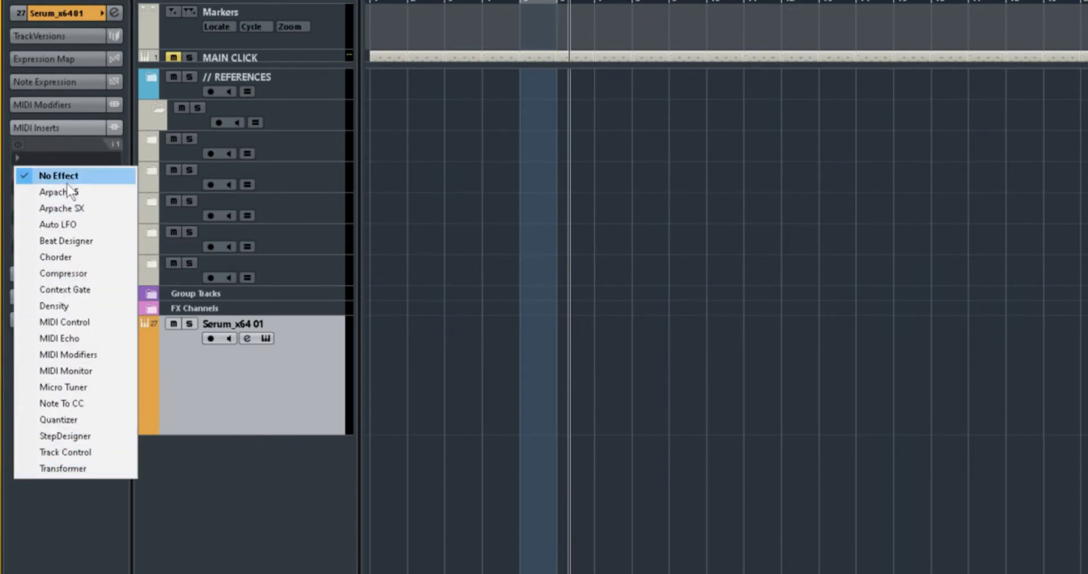
click(291, 357)
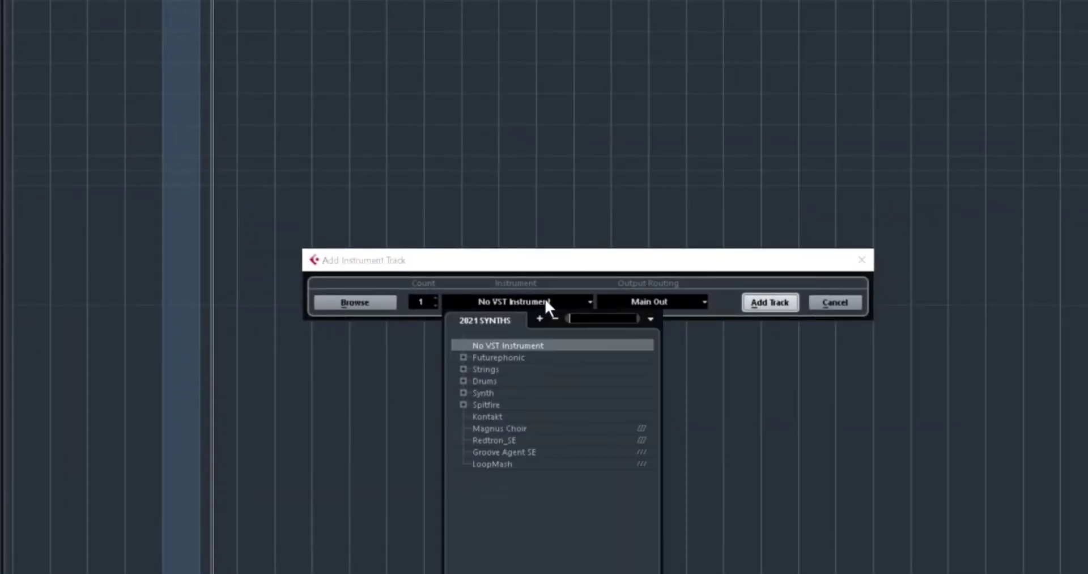
- Add a Rhythmizer instrument track, make it taller and move it above Serum_x64 01
text(rhy)
key(Return)
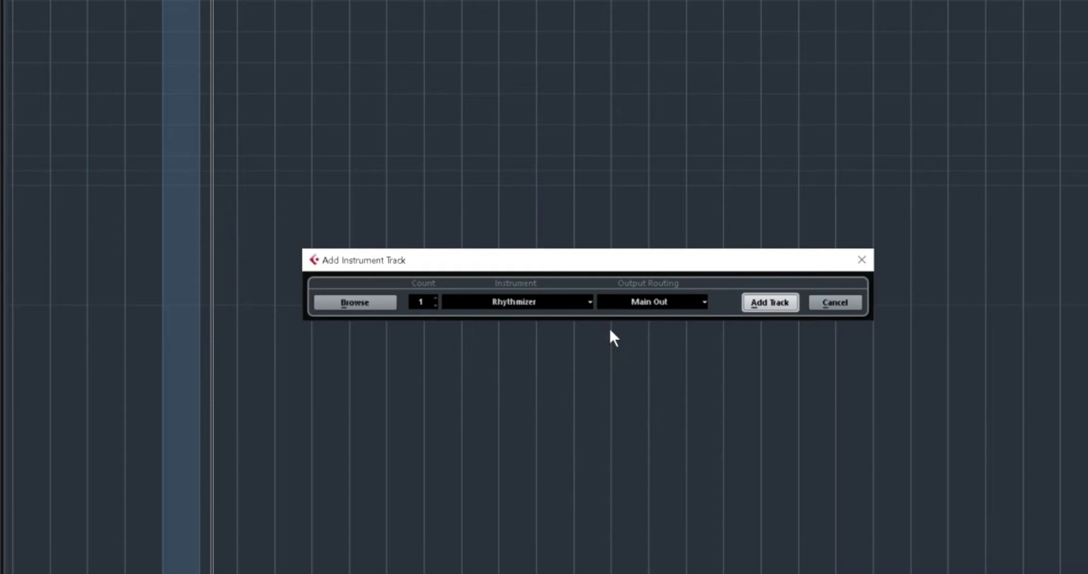
key(Return)
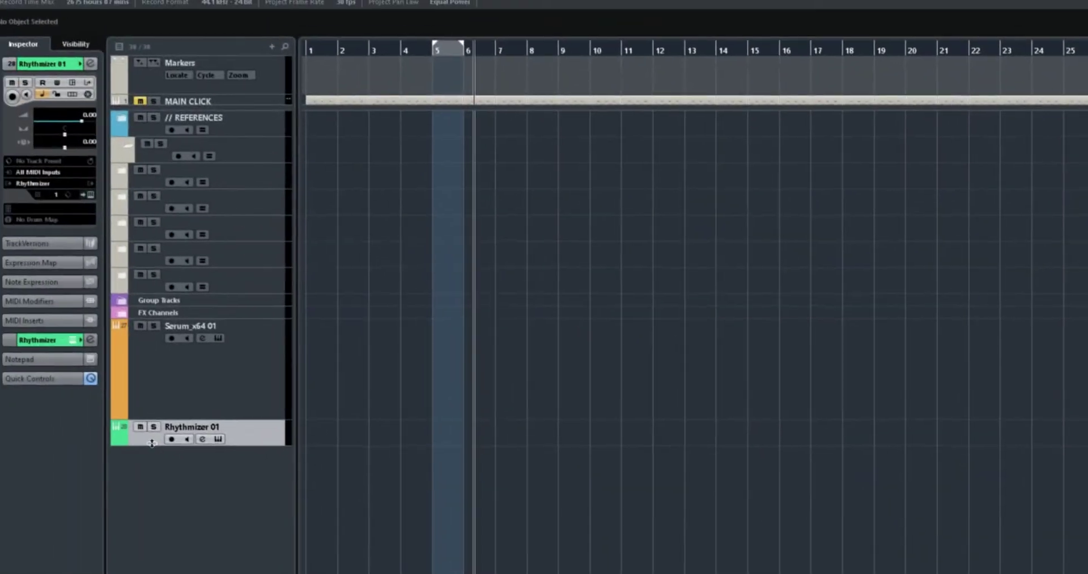
drag(114, 426, 151, 516)
drag(158, 457, 166, 343)
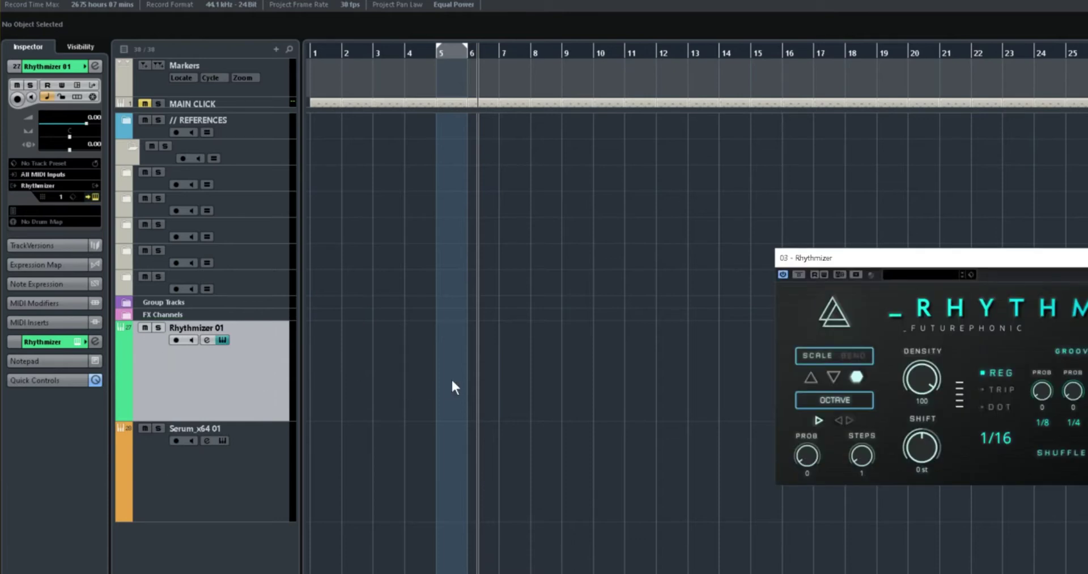
- Create a MIDI part at bar 5 holding a C2 note one full bar long
double_click(453, 377)
double_click(453, 376)
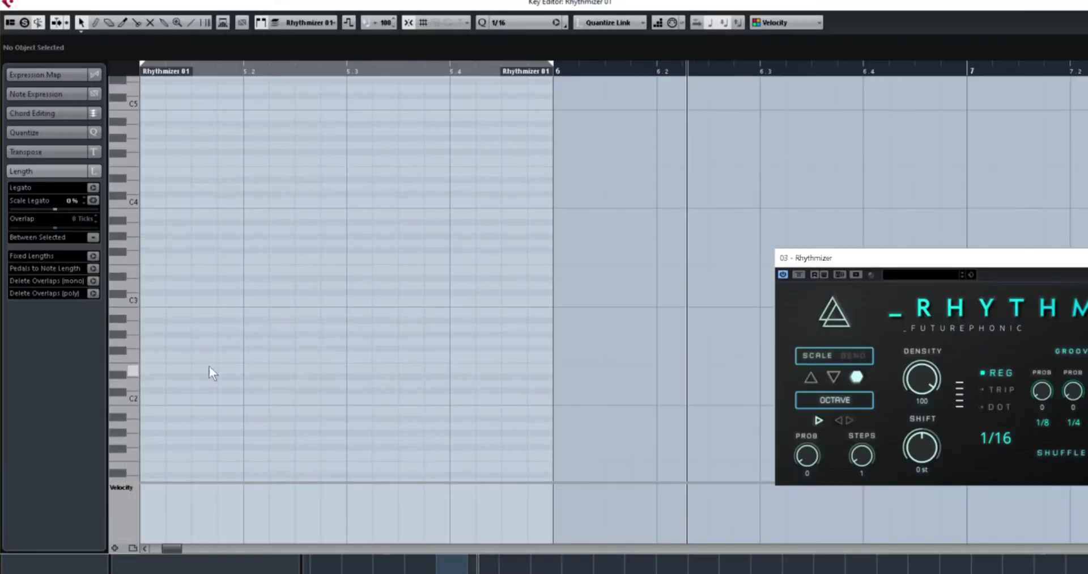
click(149, 401)
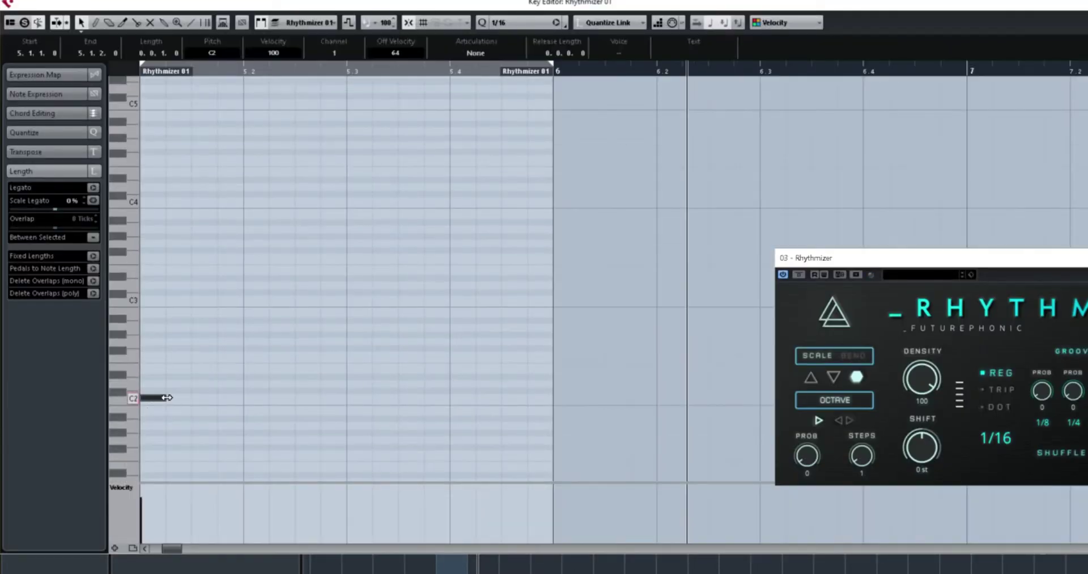
drag(167, 398, 552, 416)
key(Escape)
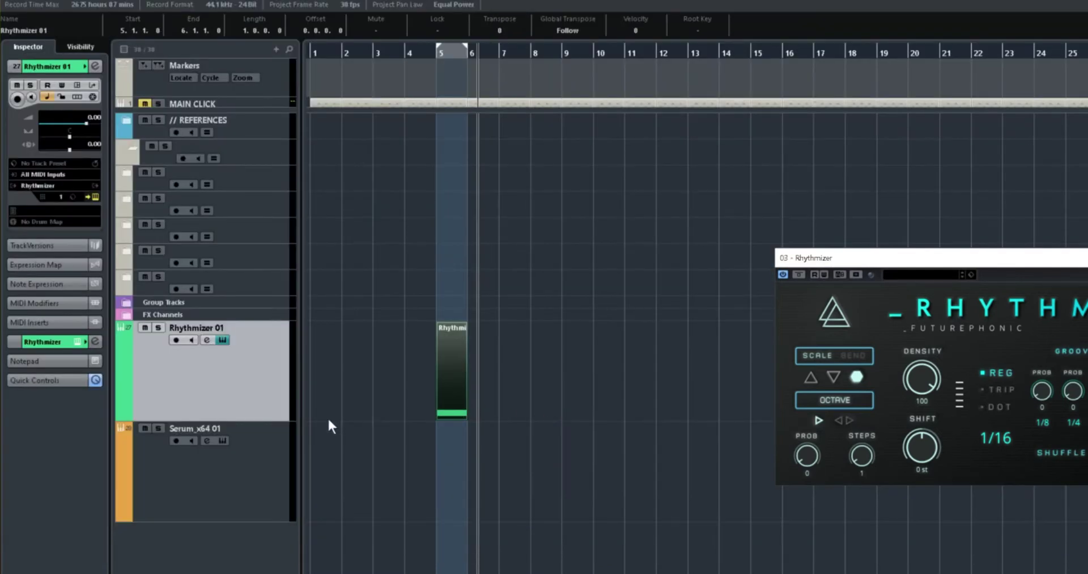
- Select the Serum_x64 01 track fed by Rhythmizer and play the project from bar 5
click(263, 481)
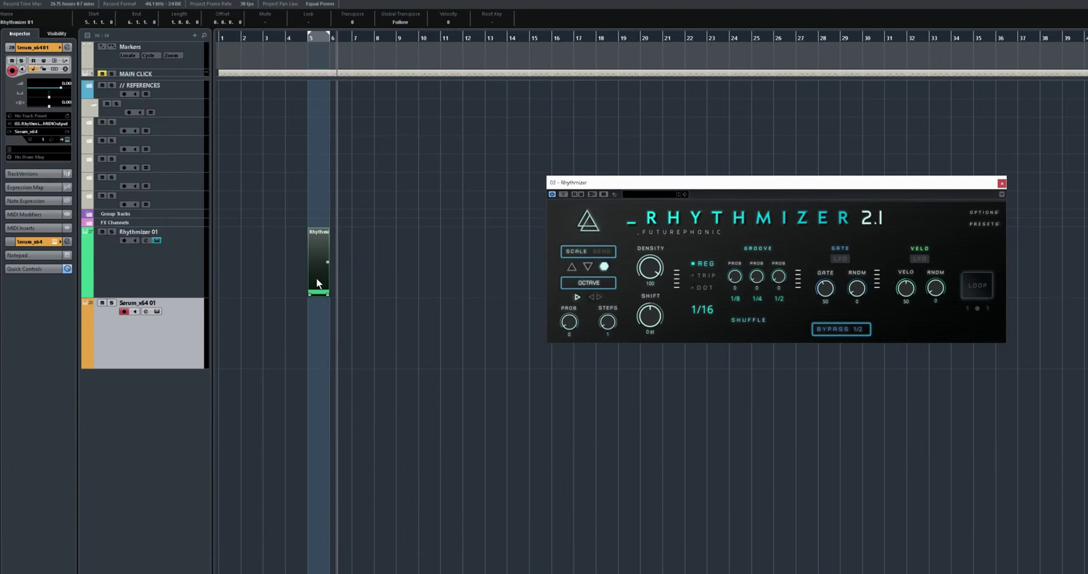
key(space)
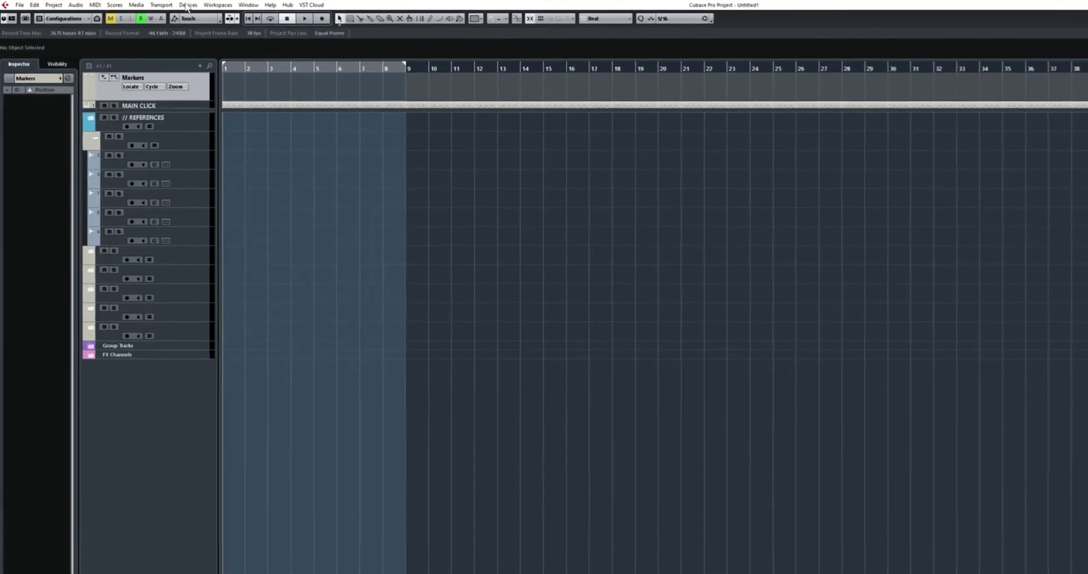
- Open the Plug-in Manager, search 'rhyth' and show Rhythmizer's plug-in information
click(207, 5)
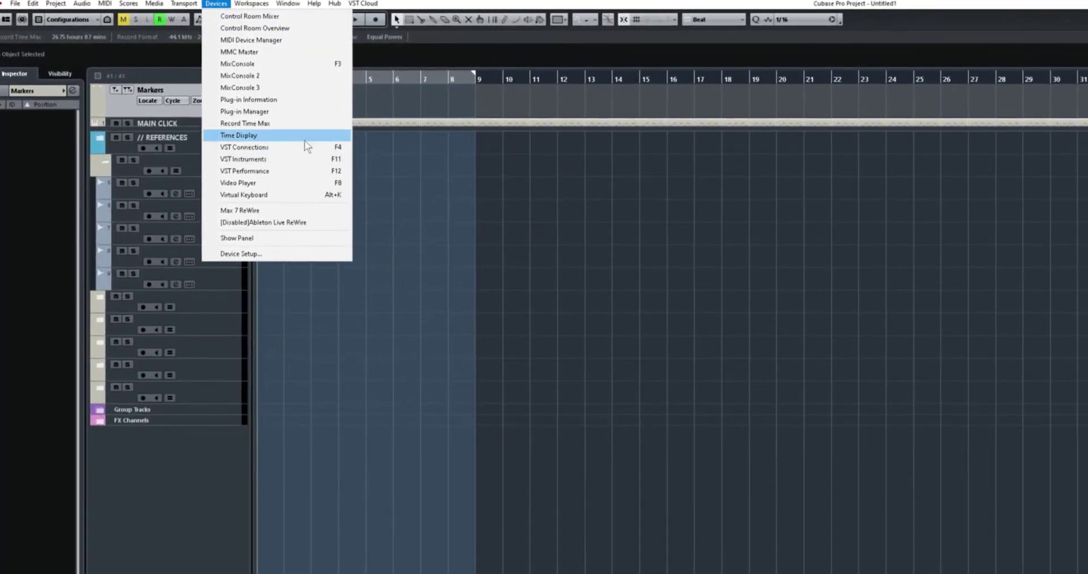
click(264, 111)
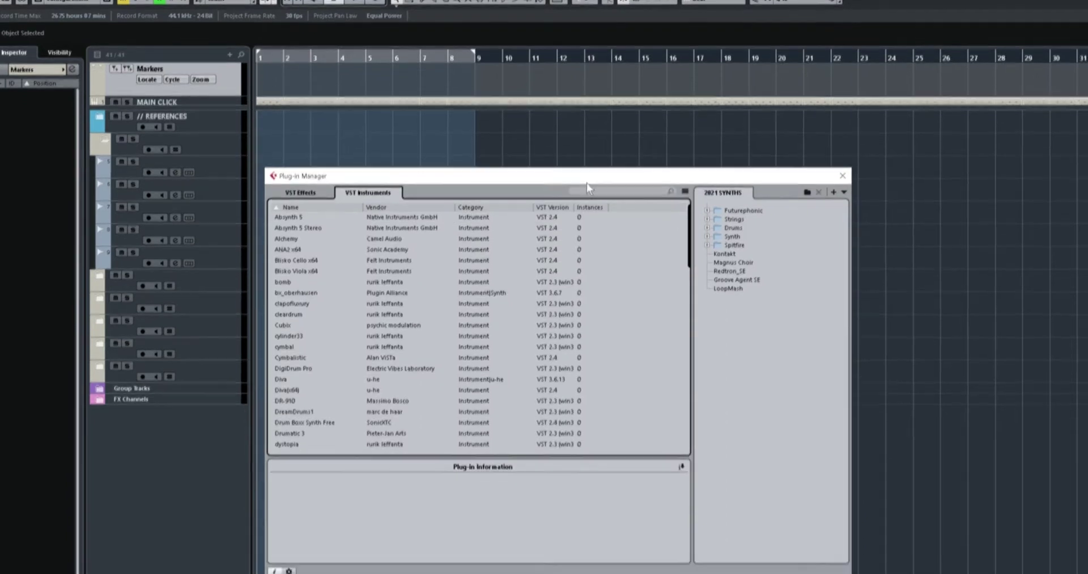
click(621, 212)
text(rhyth)
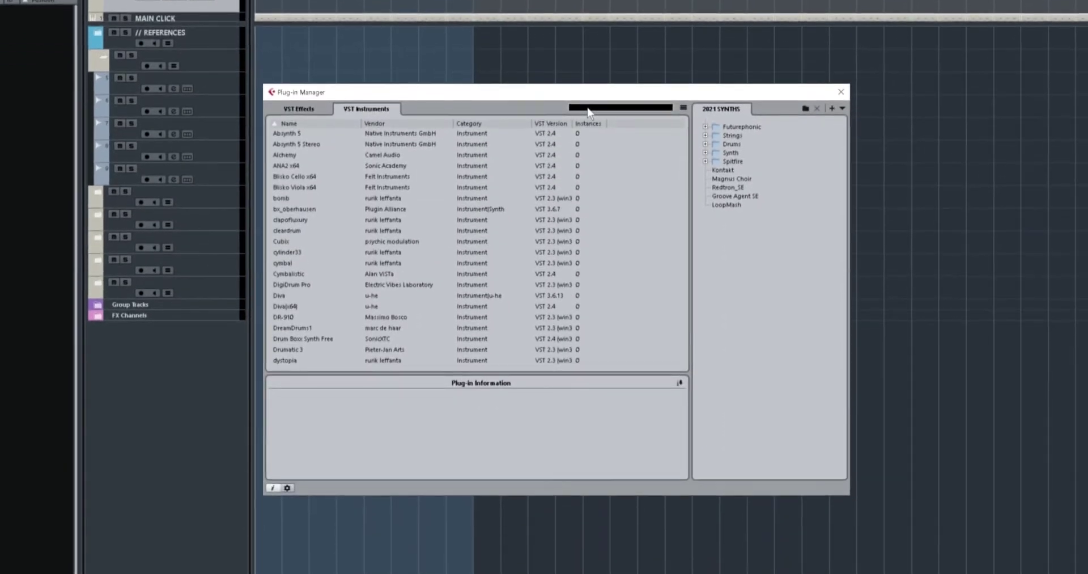
click(321, 134)
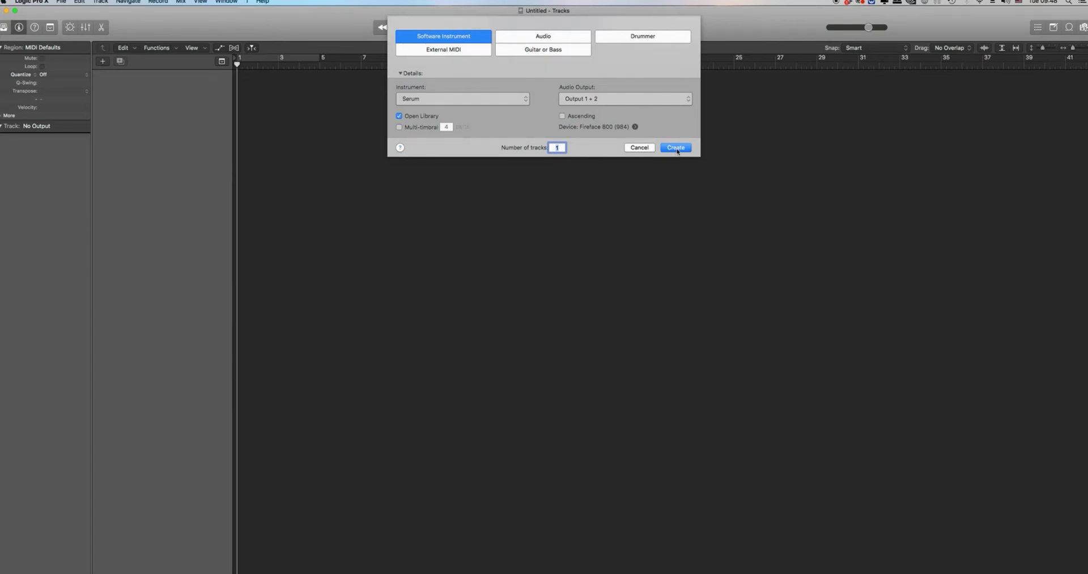
- Create the Serum software instrument track and browse its MIDI FX slot to Audio Units > Futurephonic
click(676, 149)
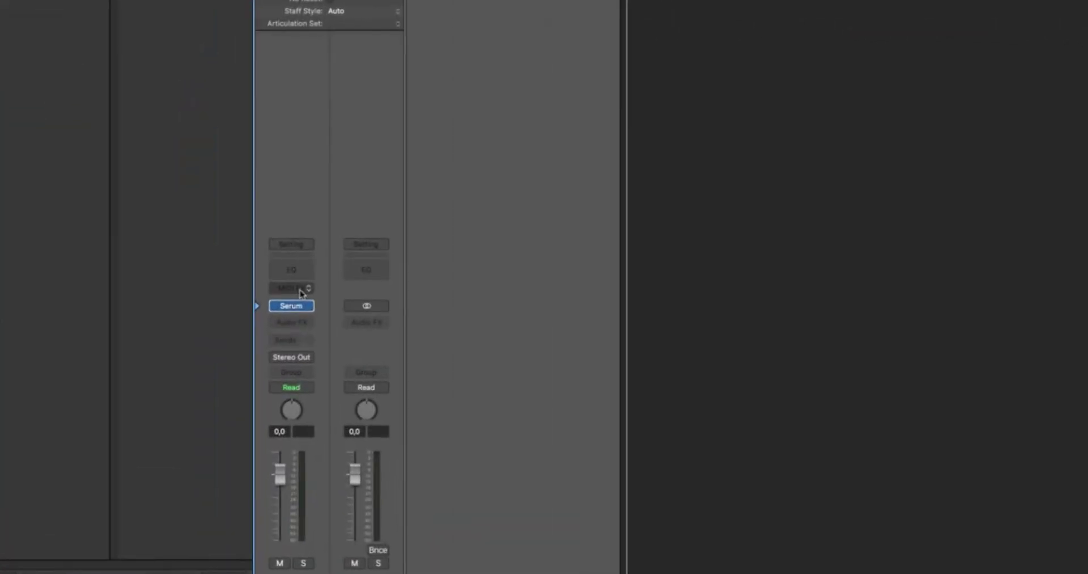
click(301, 289)
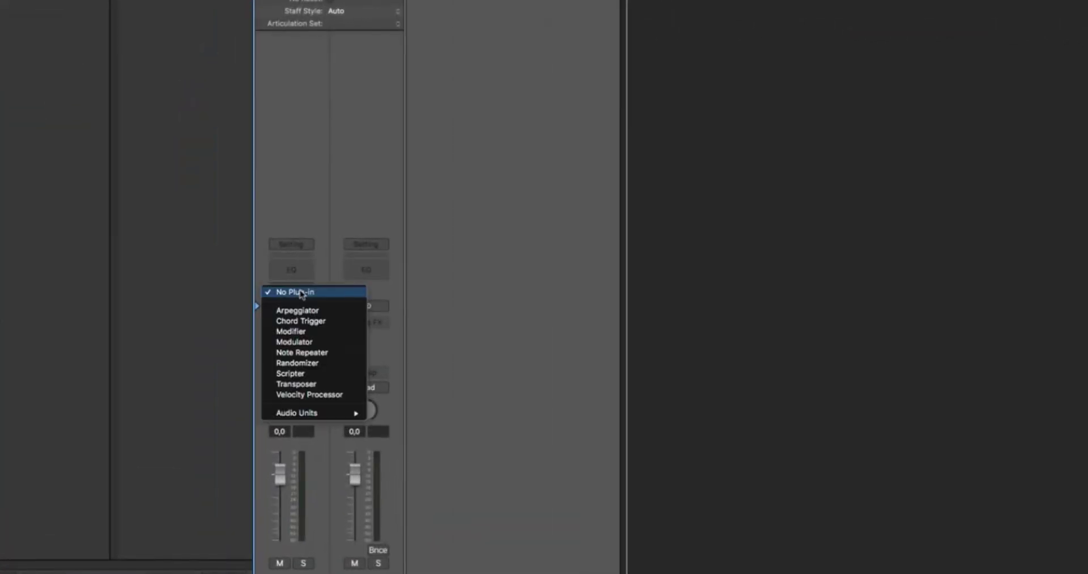
mouse_move(339, 415)
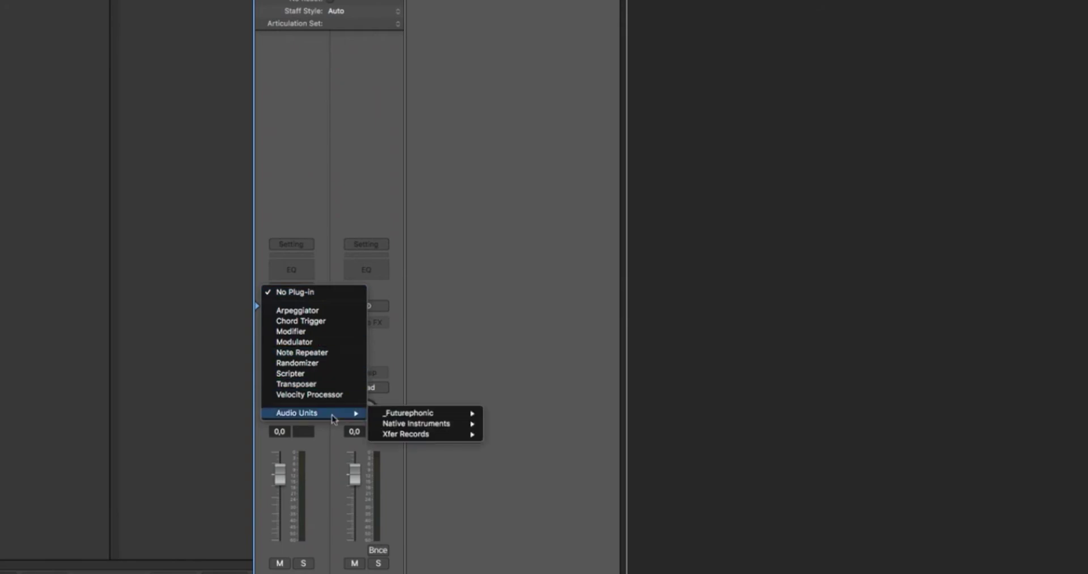
mouse_move(439, 418)
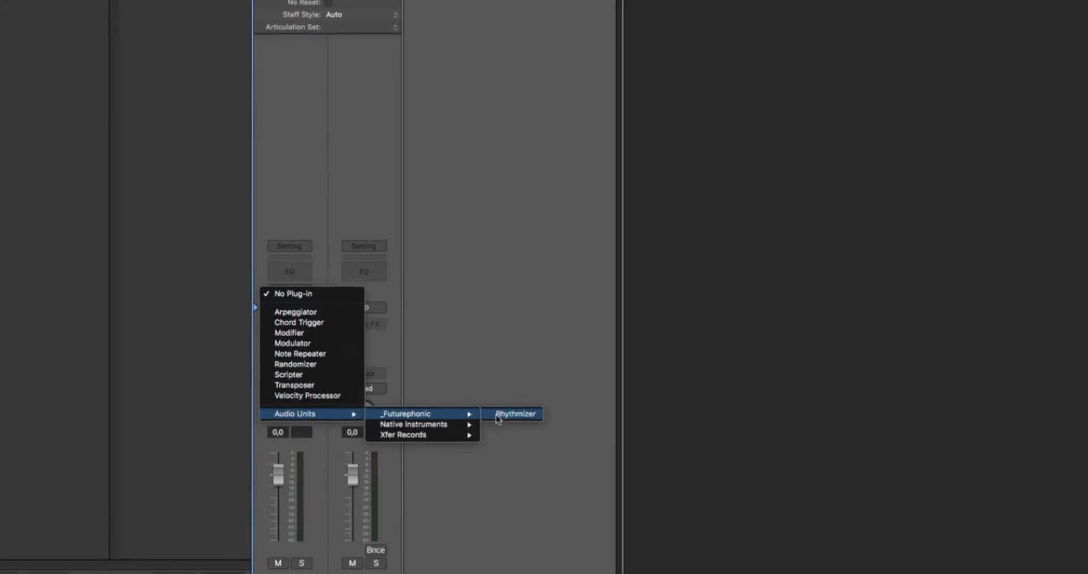
- Insert Rhythmizer as the MIDI effect and draw a four-bar Inst 1 region with the Pencil tool
click(499, 414)
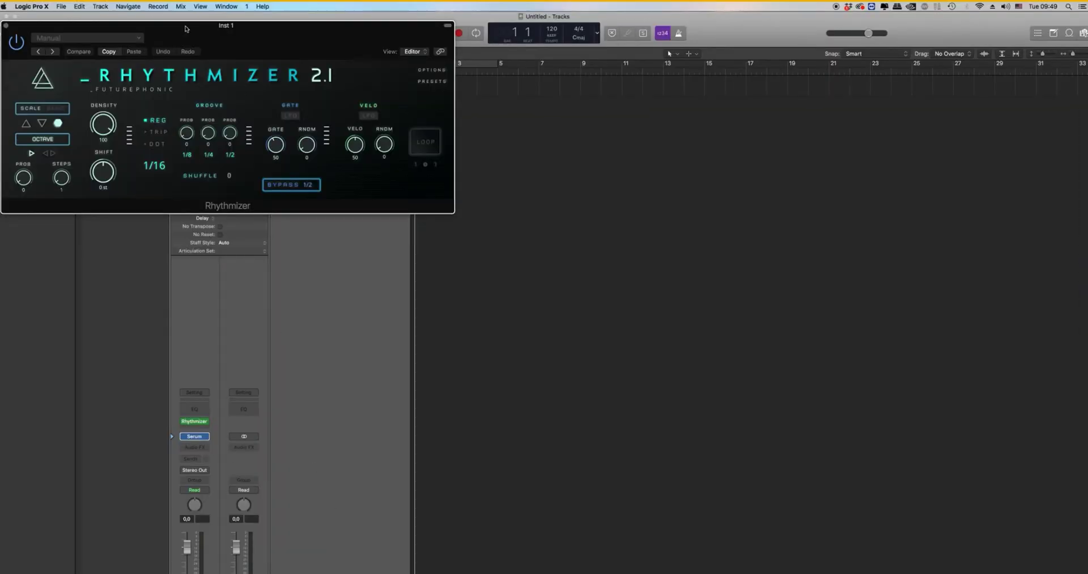
drag(185, 28, 592, 219)
click(697, 55)
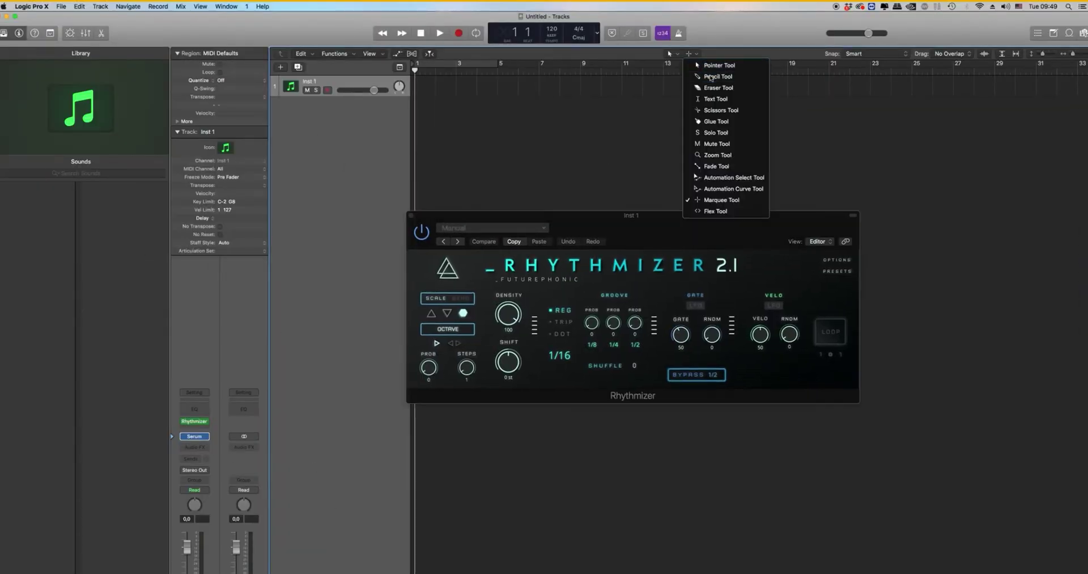
click(731, 76)
click(420, 87)
drag(435, 89, 497, 90)
- Loop bars 1 to 5 and play the Inst 1 region through Rhythmizer
drag(483, 216, 615, 182)
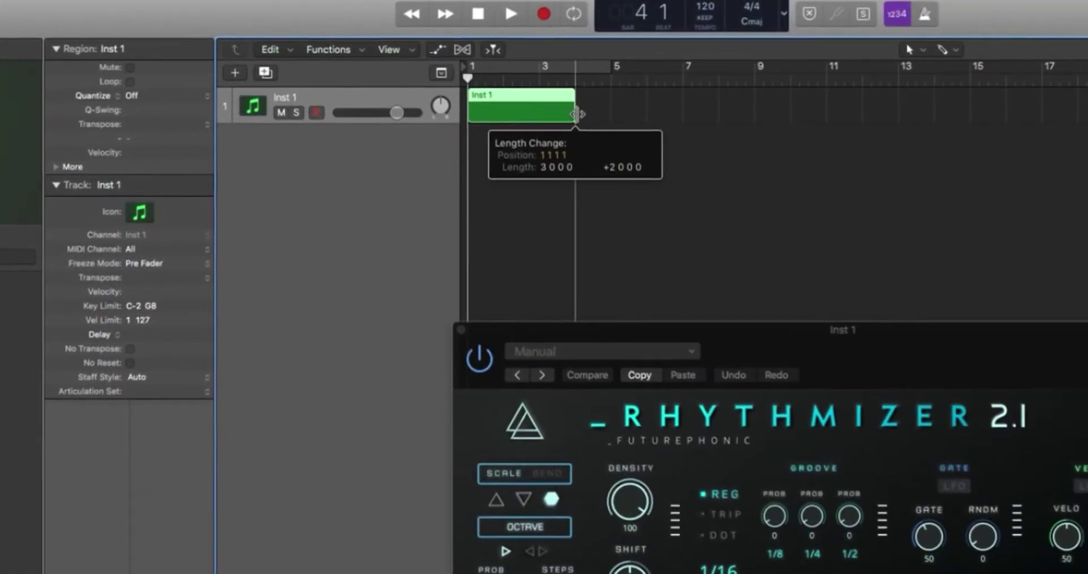
drag(815, 276, 820, 276)
click(499, 107)
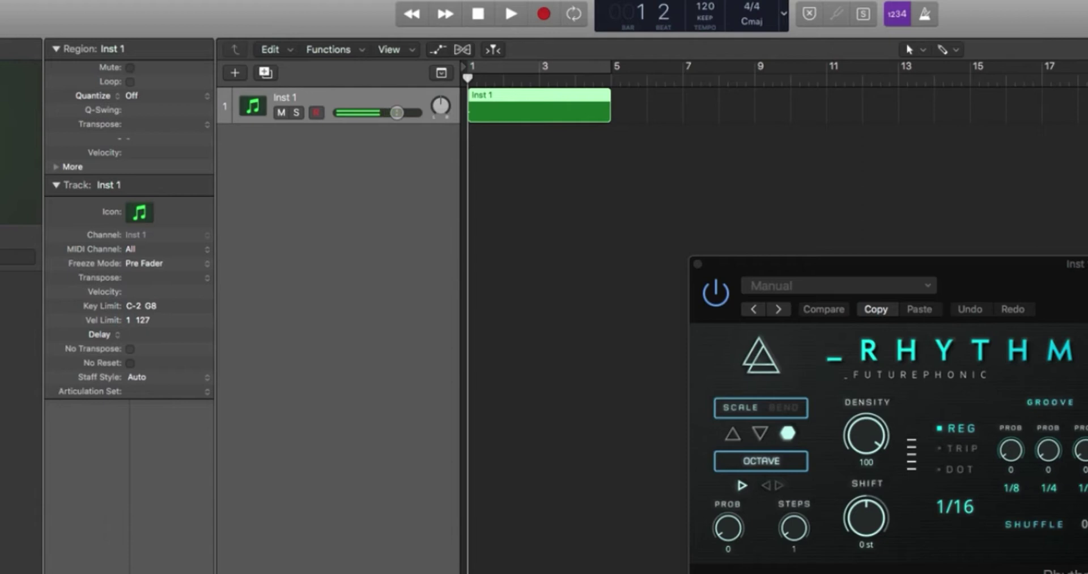
click(572, 21)
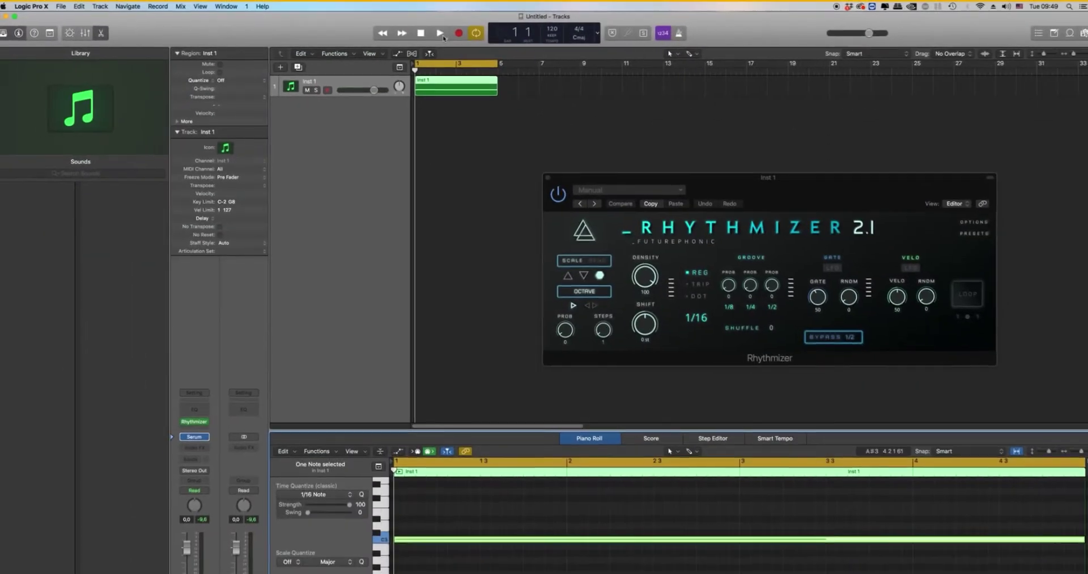
click(516, 20)
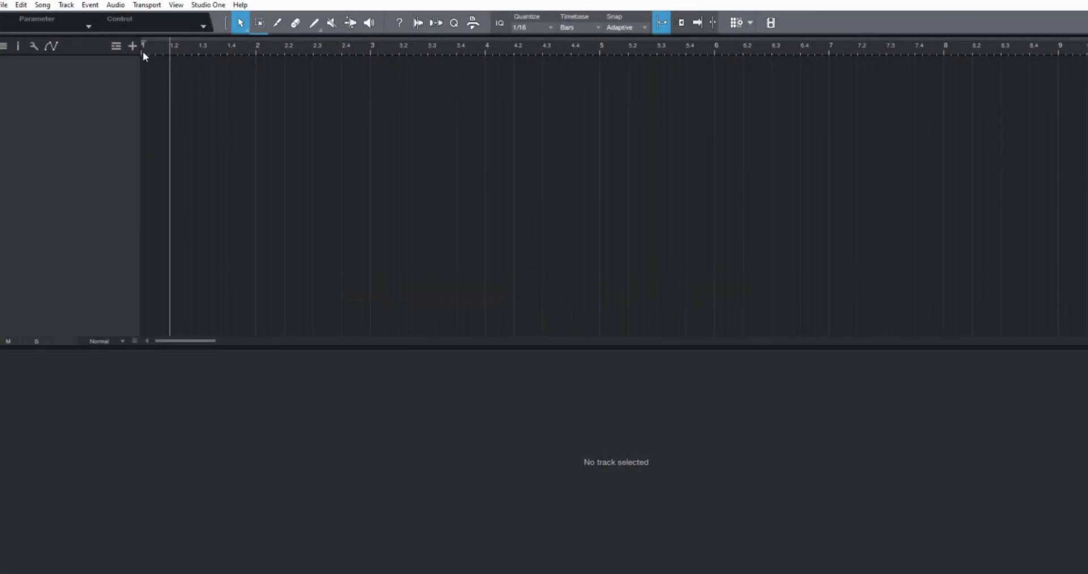
- Add an Instrument track in Studio One, then begin adding a second track for Rhythmizer
click(133, 45)
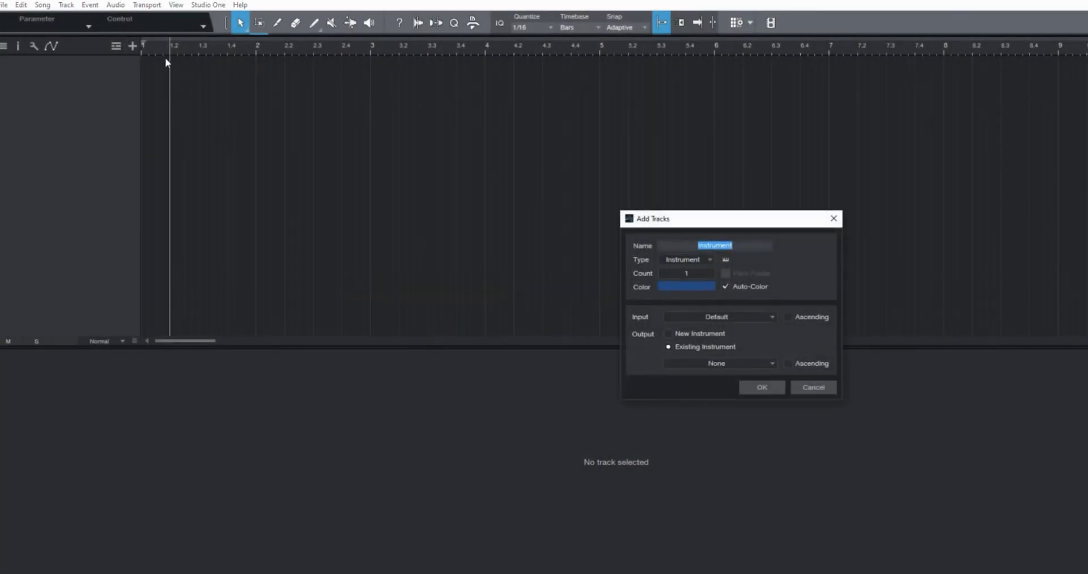
click(761, 387)
click(132, 47)
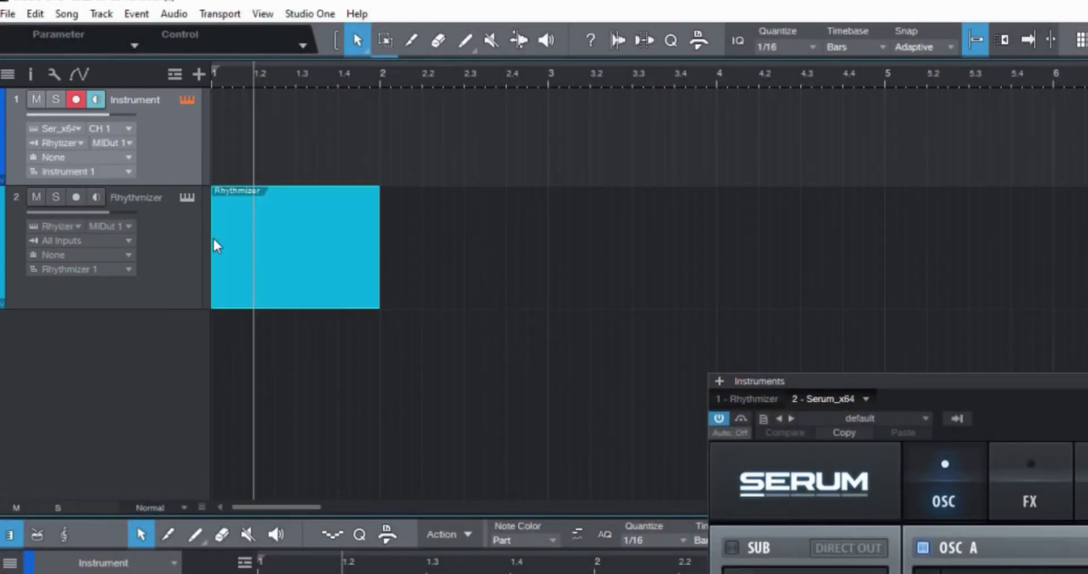
- Draw a long part and a long C3 note on the Rhythmizer track, then play from the start
drag(380, 242, 1086, 244)
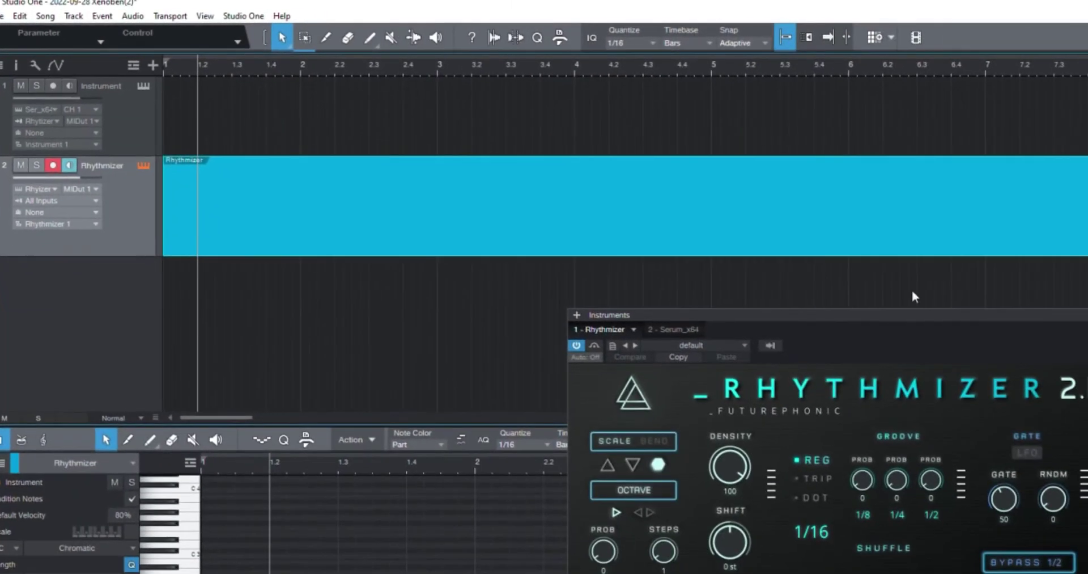
drag(204, 552, 1078, 553)
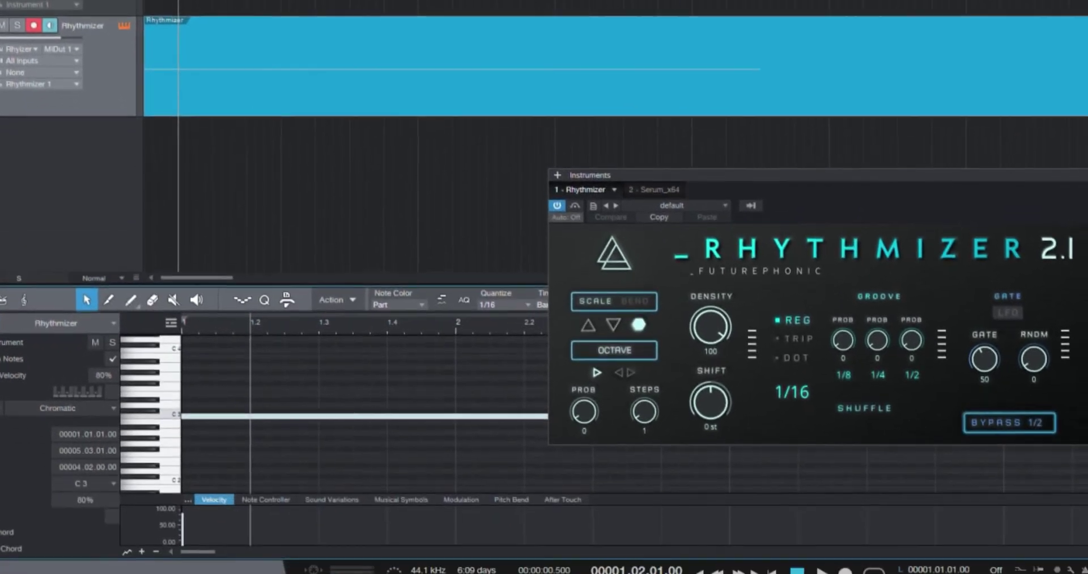
click(797, 571)
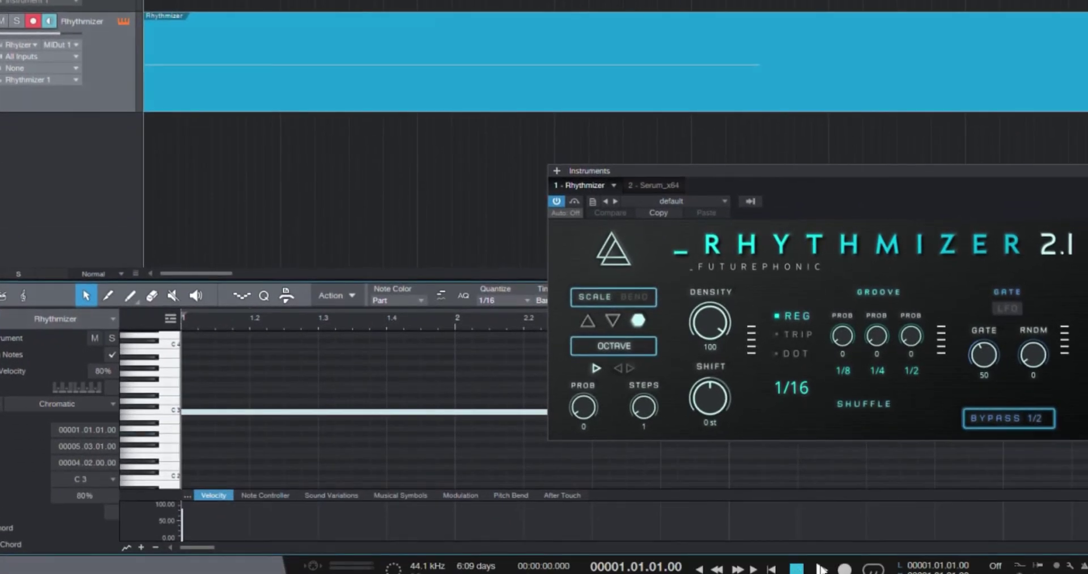
click(821, 567)
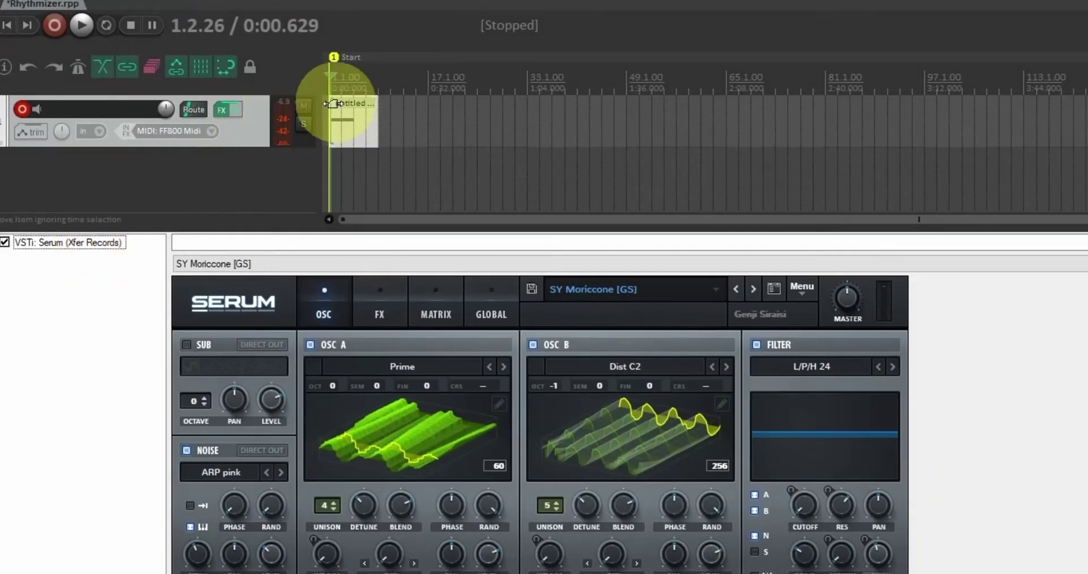
- Briefly play the Serum track in Reaper, then open the Add FX to Track 1 browser
key(space)
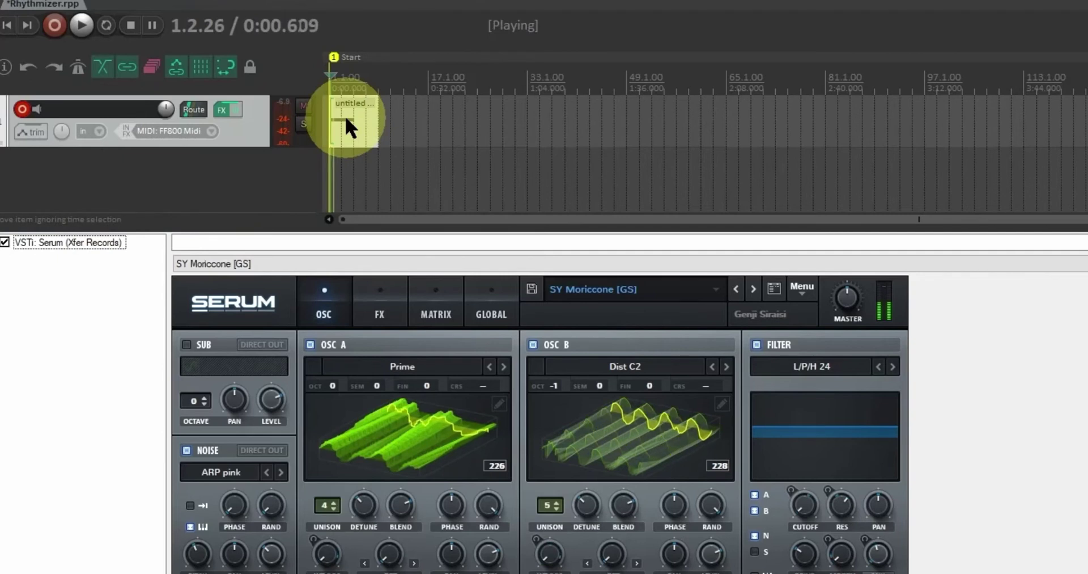
key(space)
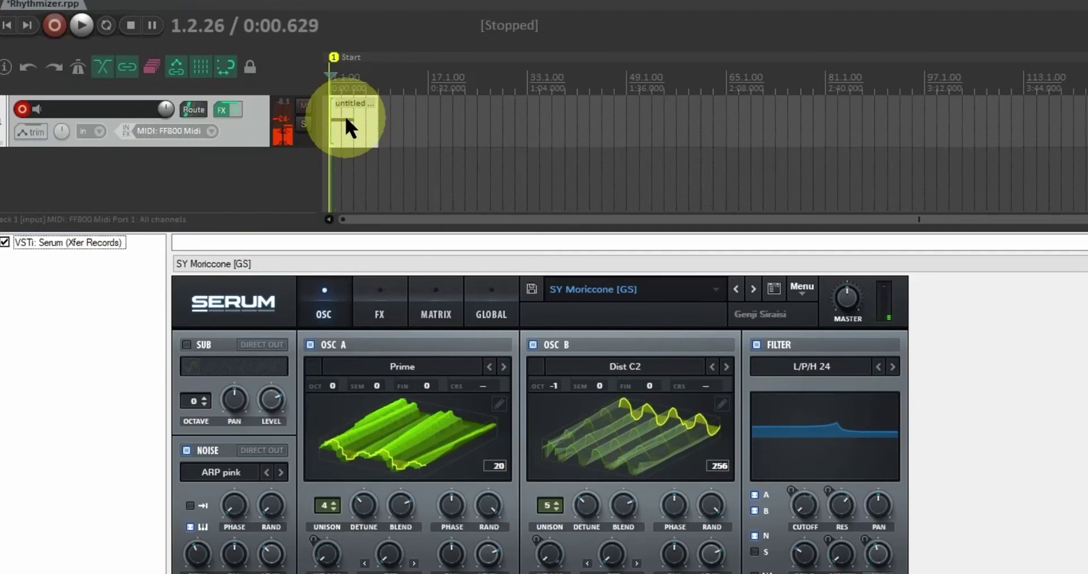
double_click(93, 274)
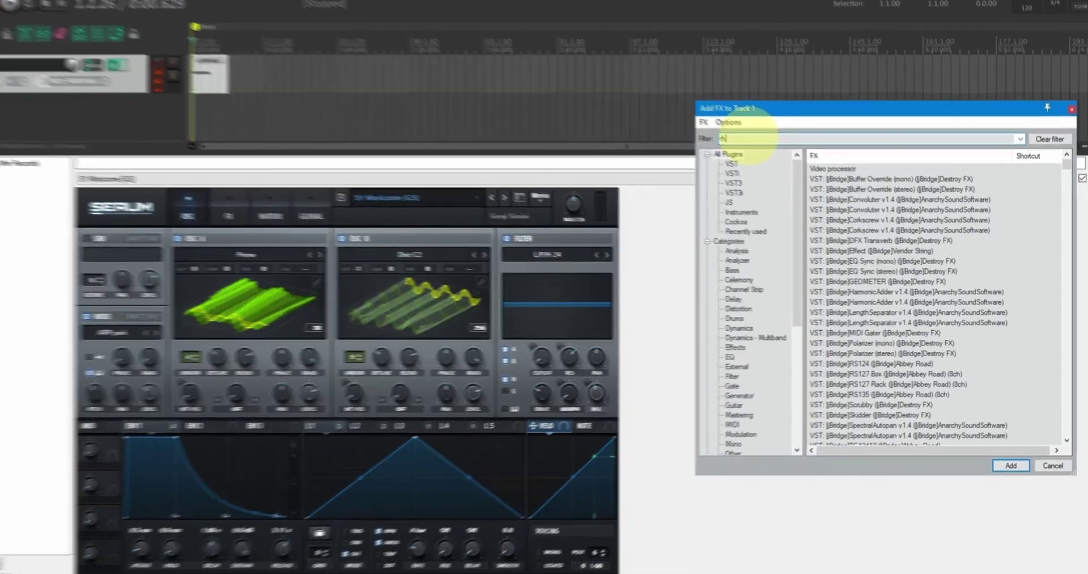
- Add Rhythmizer above Serum on Track 1, load its Flex Starting Point preset, and audition it
text(rhy)
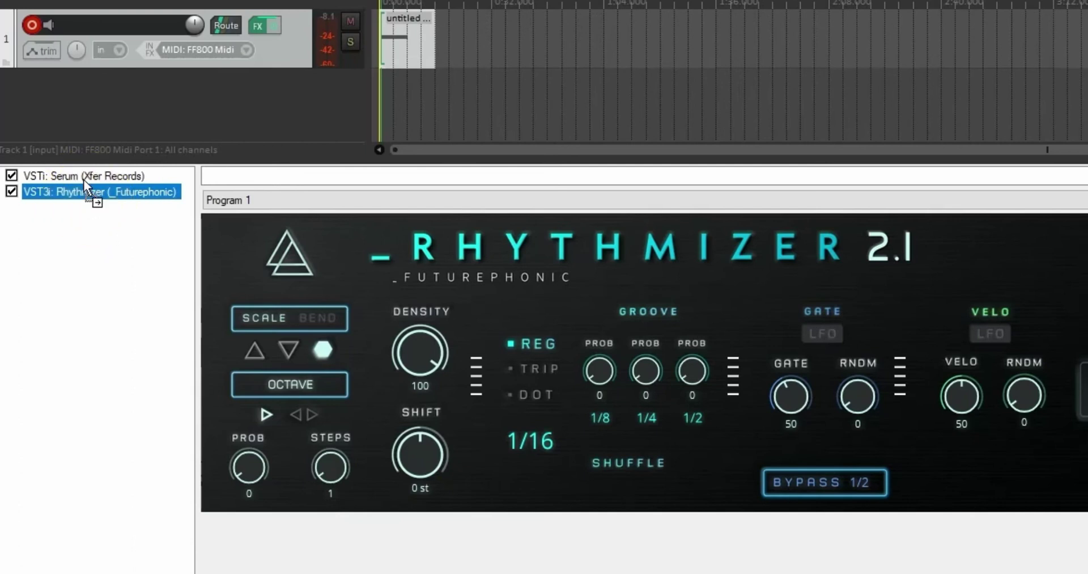
drag(83, 178, 82, 175)
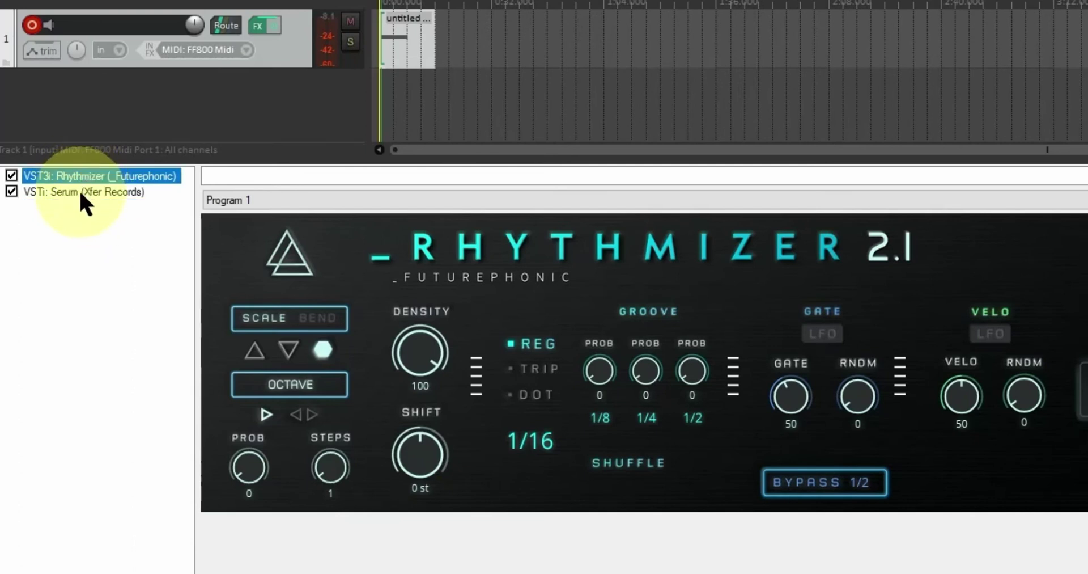
click(1023, 244)
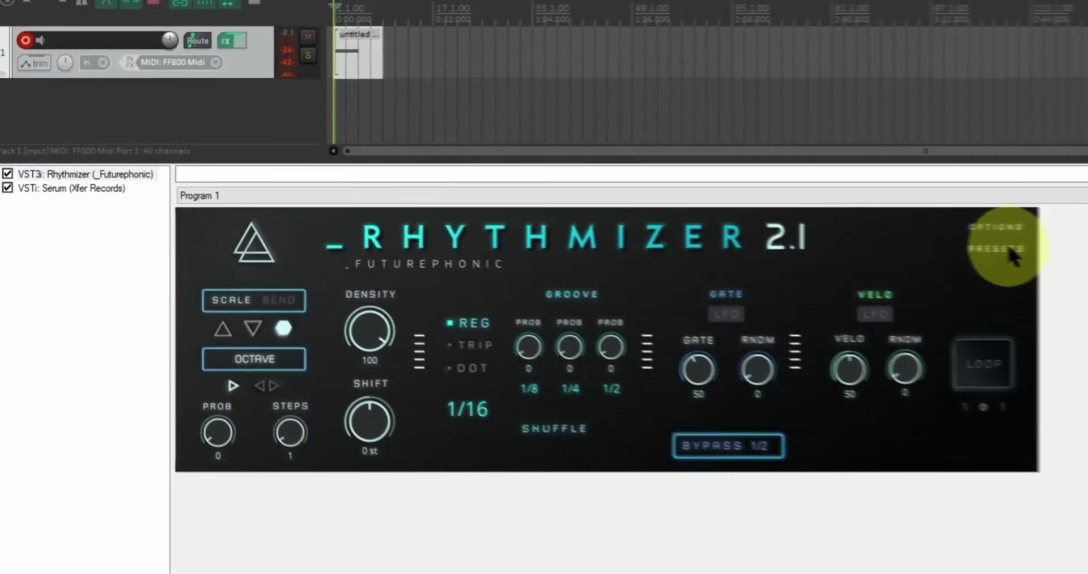
mouse_move(1012, 255)
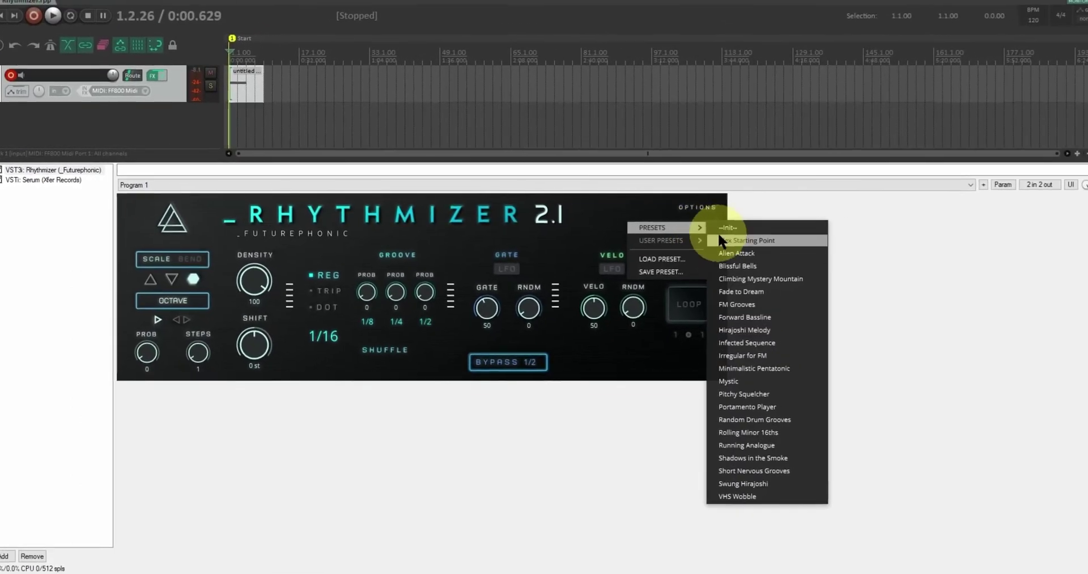
click(719, 238)
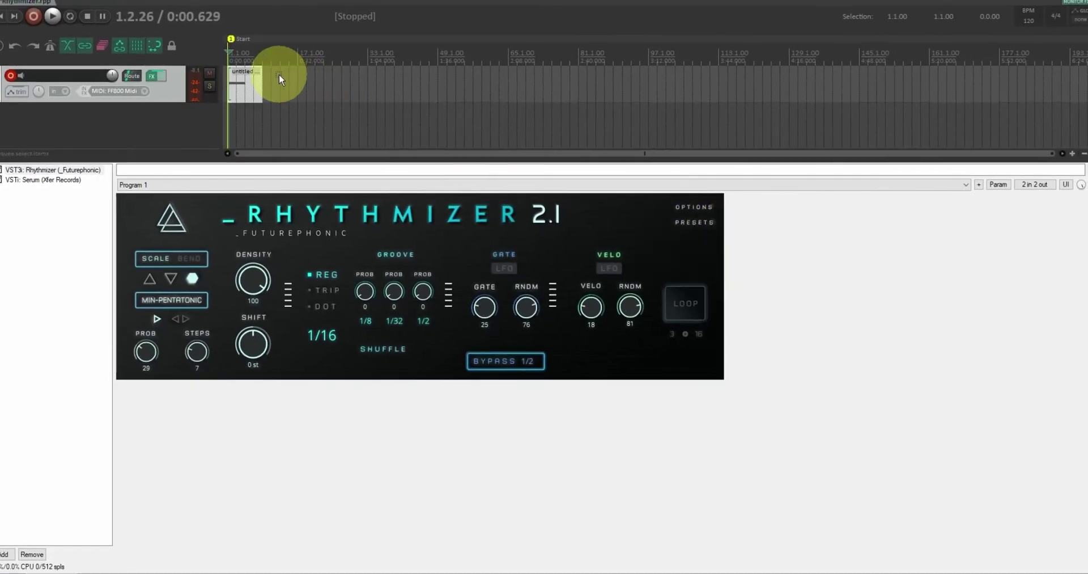
key(space)
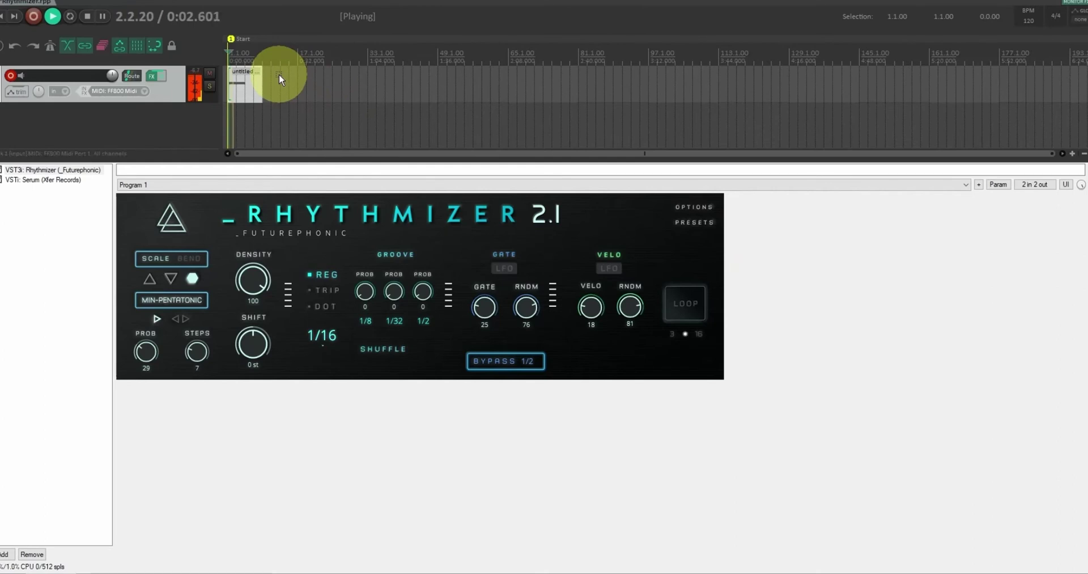
key(space)
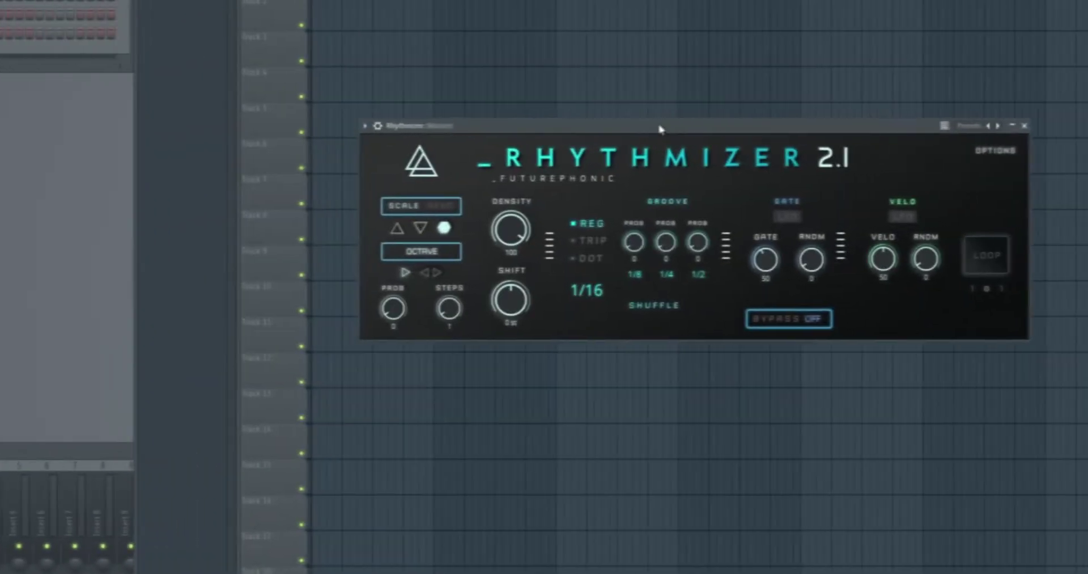
- Enable the '1 Output' MIDI connection on the Processing page of Rhythmizer's wrapper settings
click(377, 126)
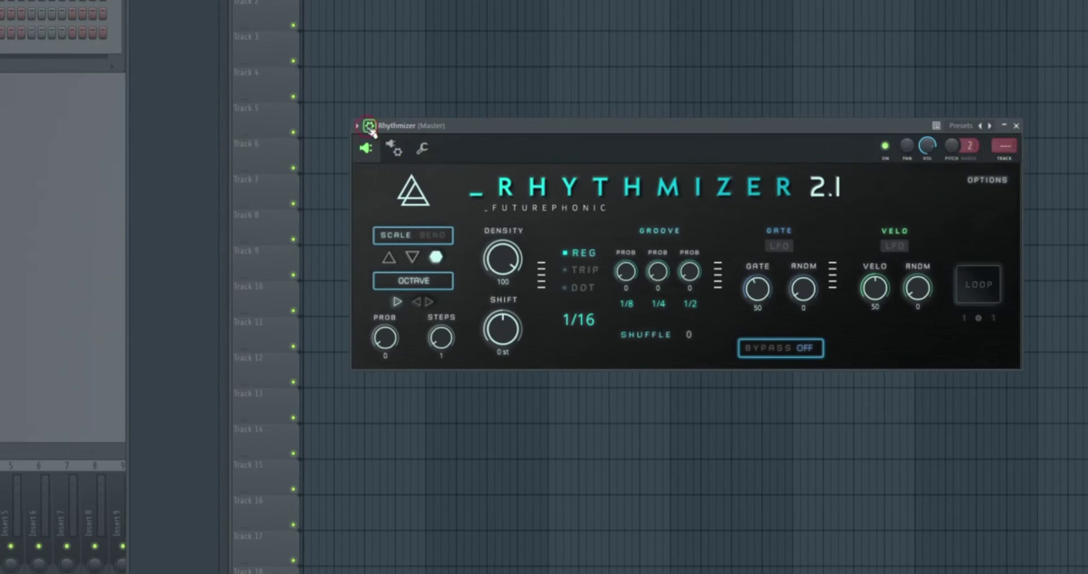
click(397, 150)
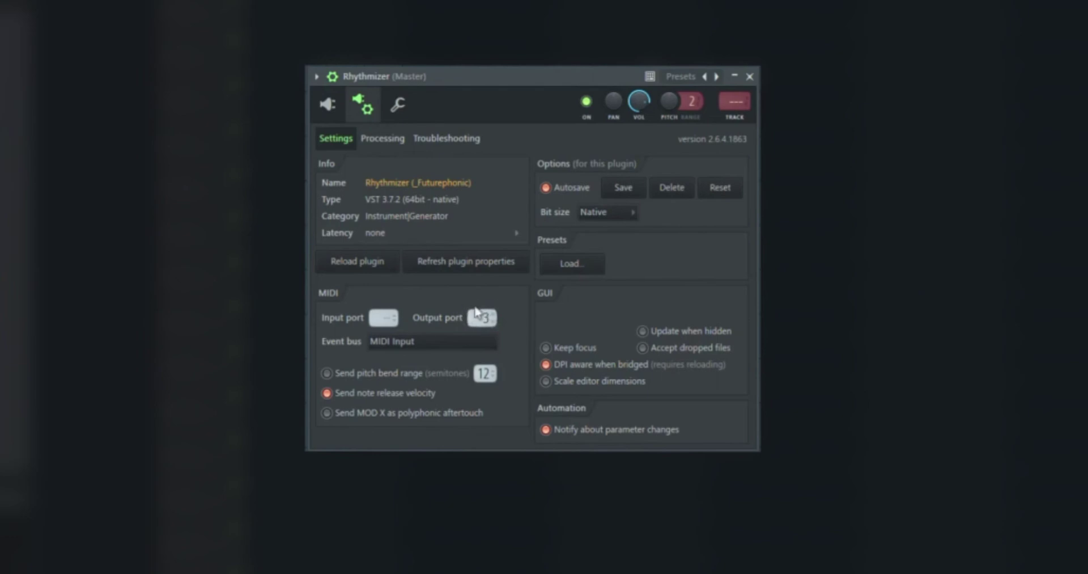
click(383, 141)
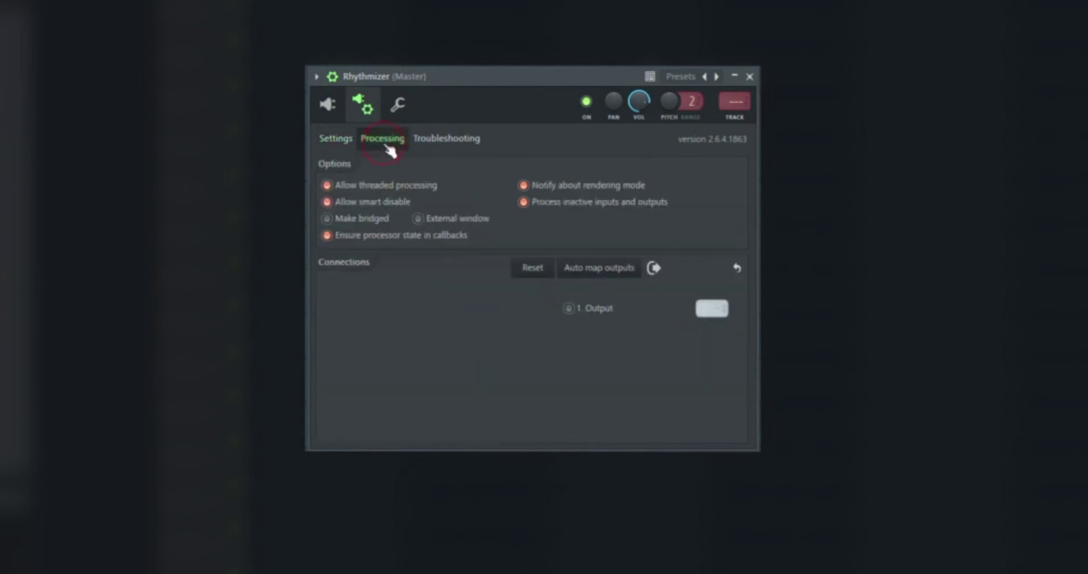
click(570, 308)
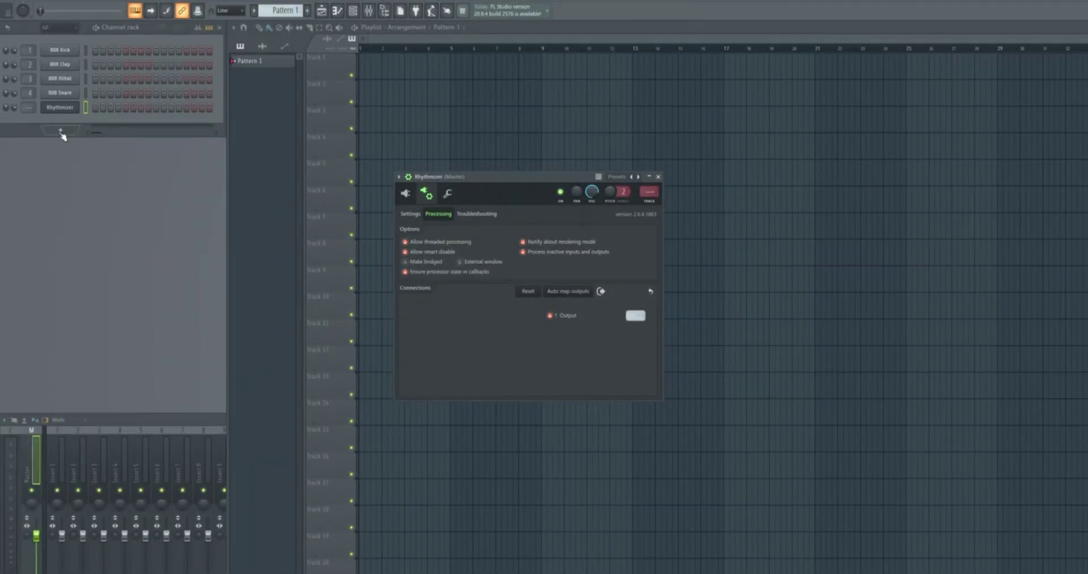
- Load Serum from the plugin database as a new channel and open its wrapper settings
click(61, 132)
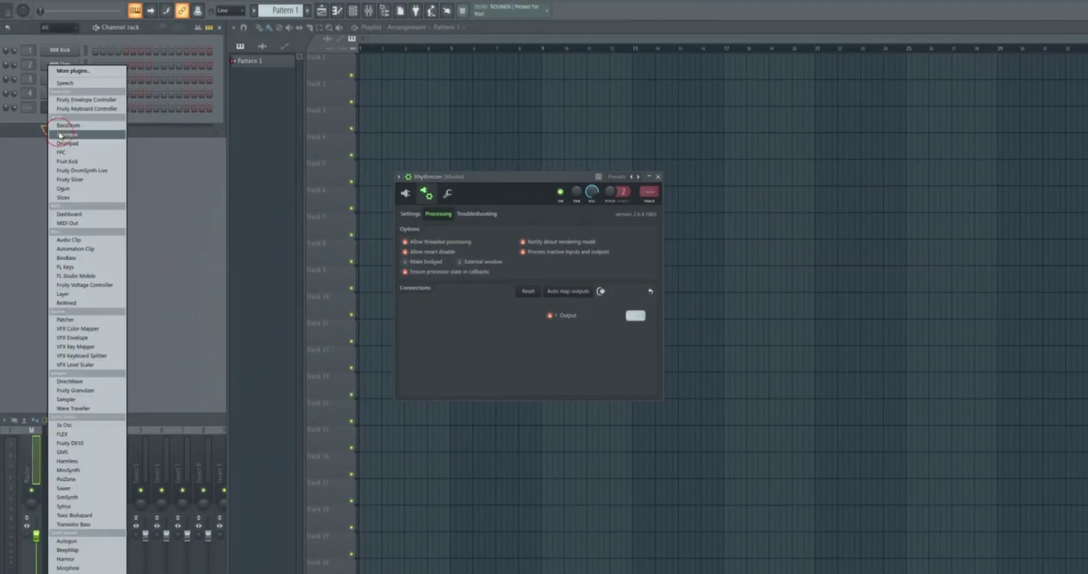
click(91, 74)
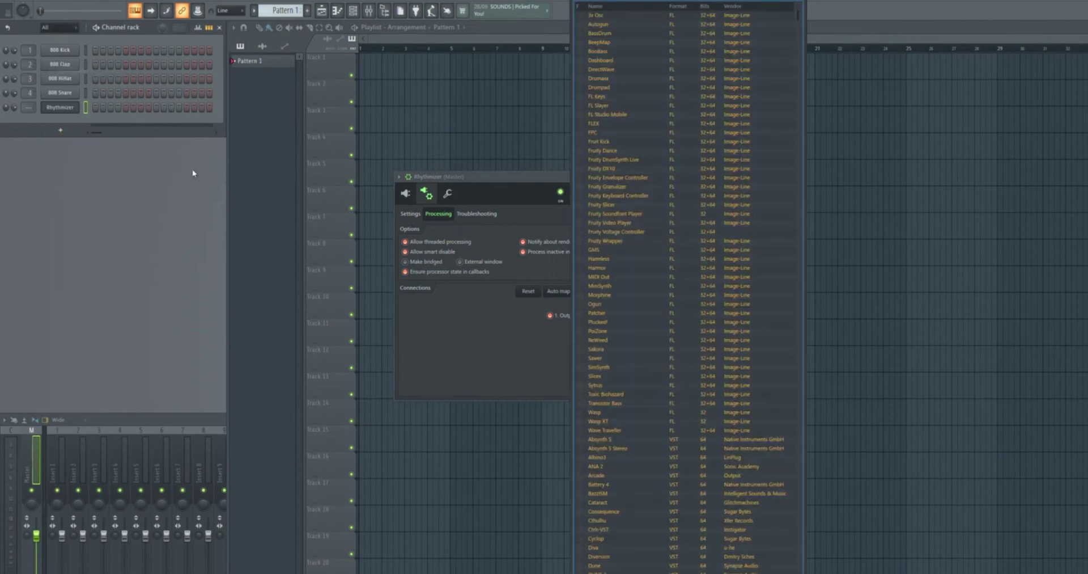
scroll(646, 317, down, 1)
scroll(644, 354, down, 10)
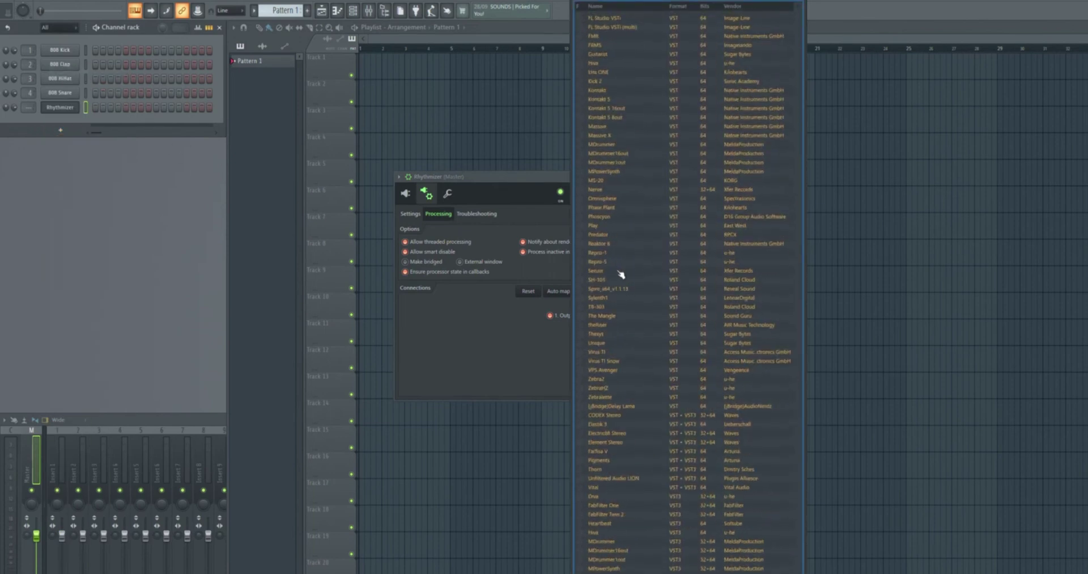
double_click(617, 269)
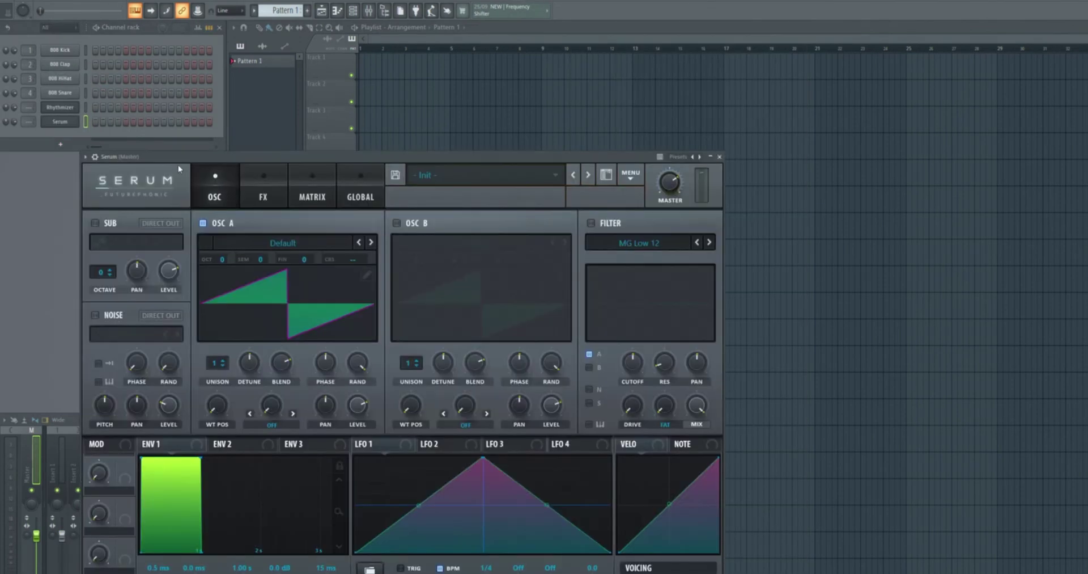
drag(164, 159, 838, 84)
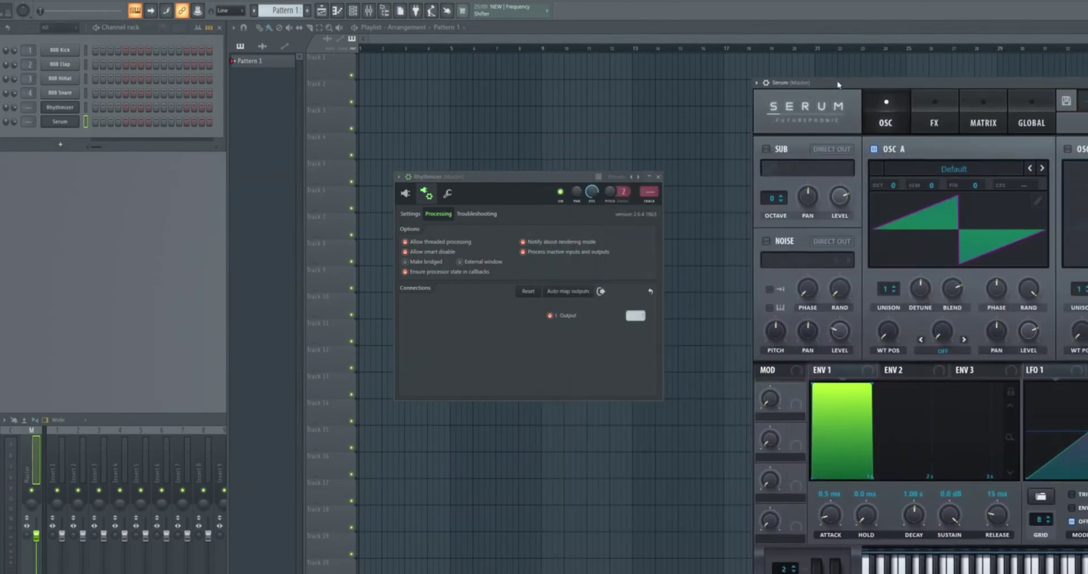
click(766, 82)
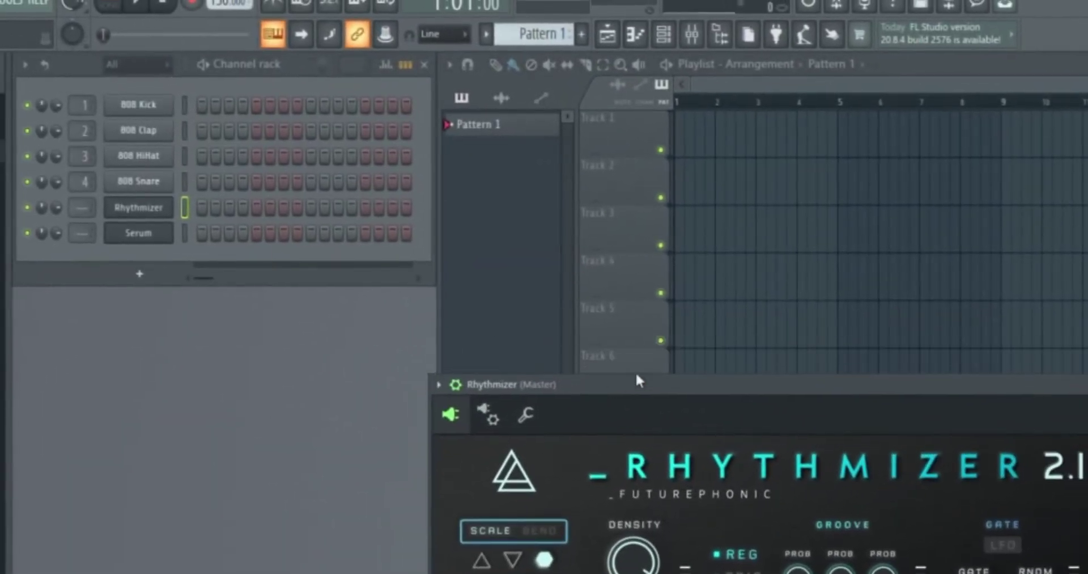
drag(199, 207, 293, 206)
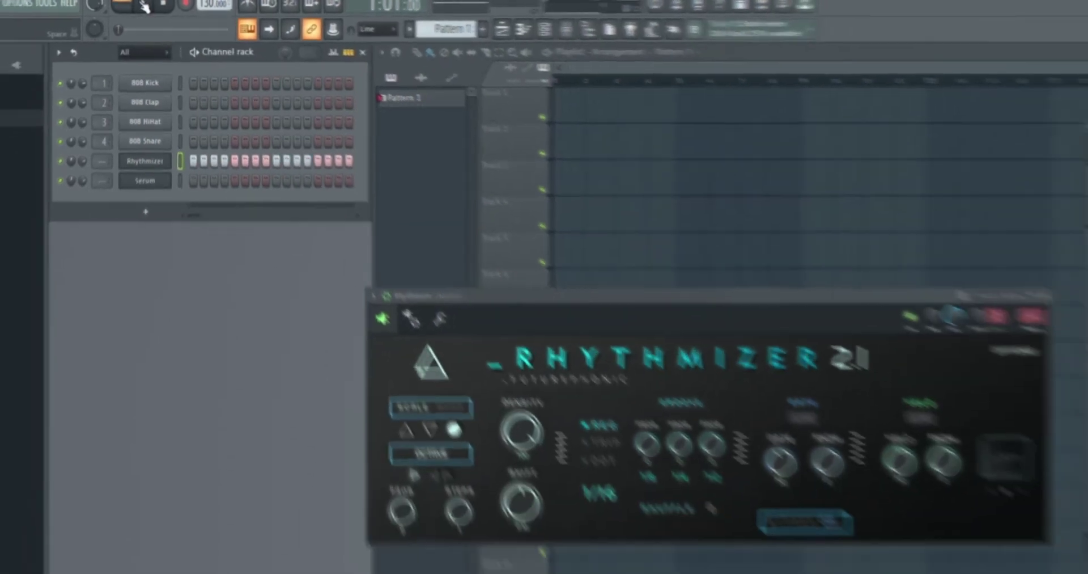
click(135, 3)
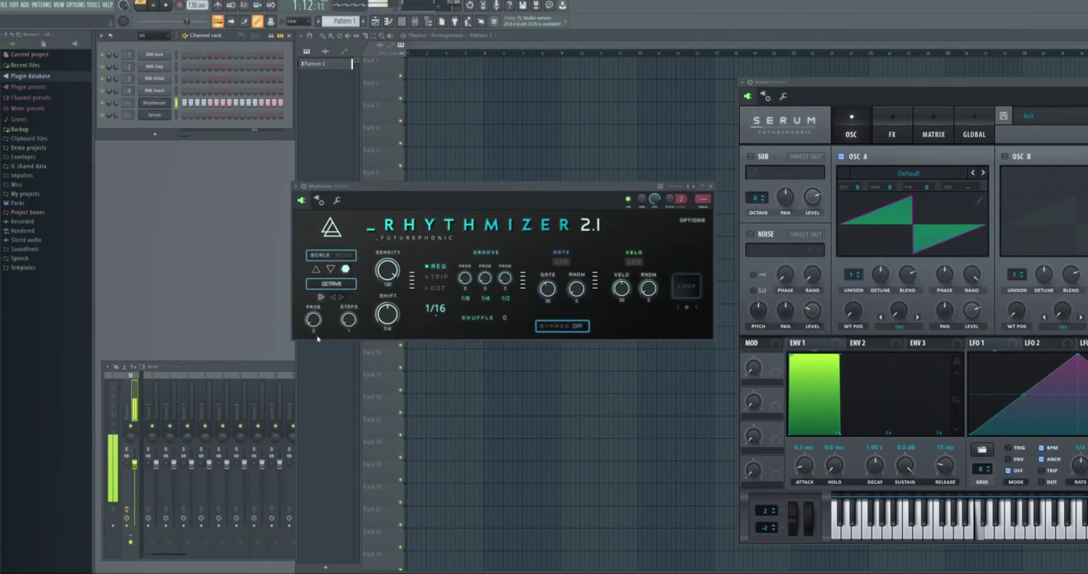